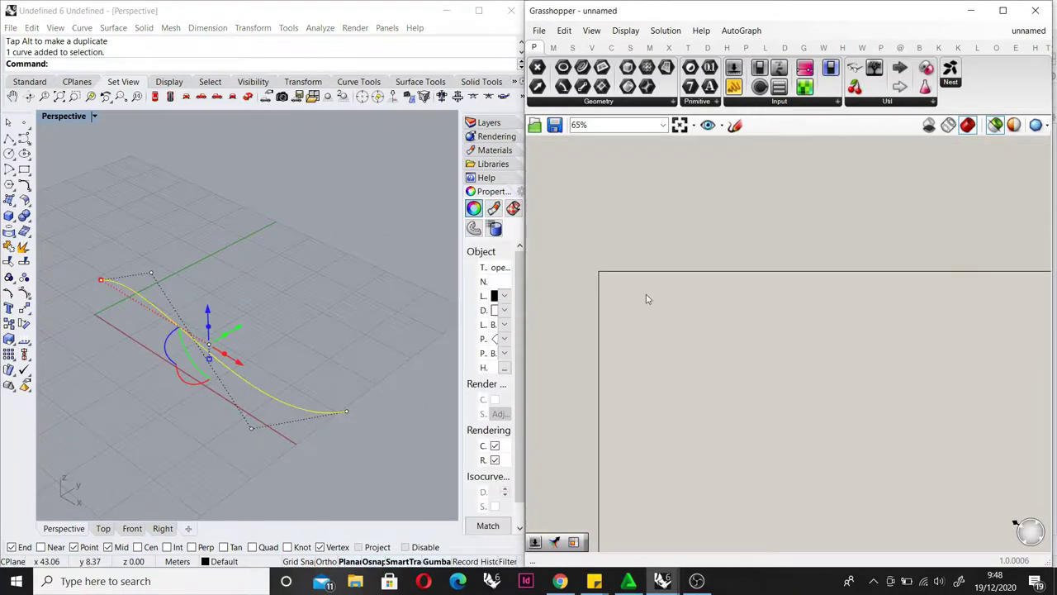
# - Add a Curve parameter to the canvas and assign the curve drawn in the Rhino viewport to it
pyautogui.scroll(4, 651, 300)
pyautogui.doubleClick(738, 274)
pyautogui.write('curve')
pyautogui.press('Return')
pyautogui.rightClick(738, 275)
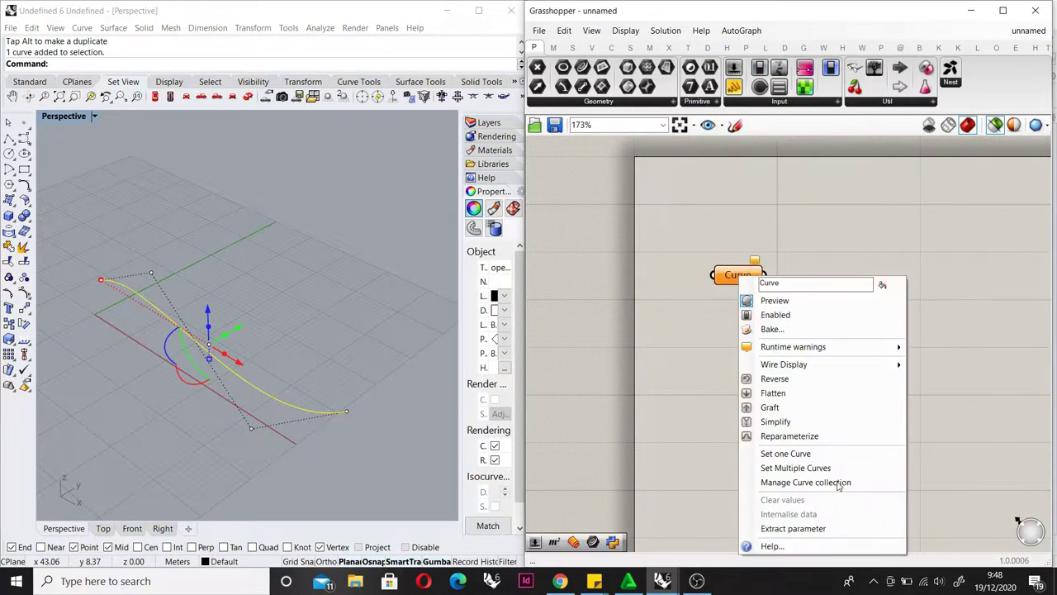
pyautogui.click(808, 453)
# - Add a Move component and wire the Curve parameter into its Geometry input
pyautogui.doubleClick(765, 290)
pyautogui.write('move')
pyautogui.press('Return')
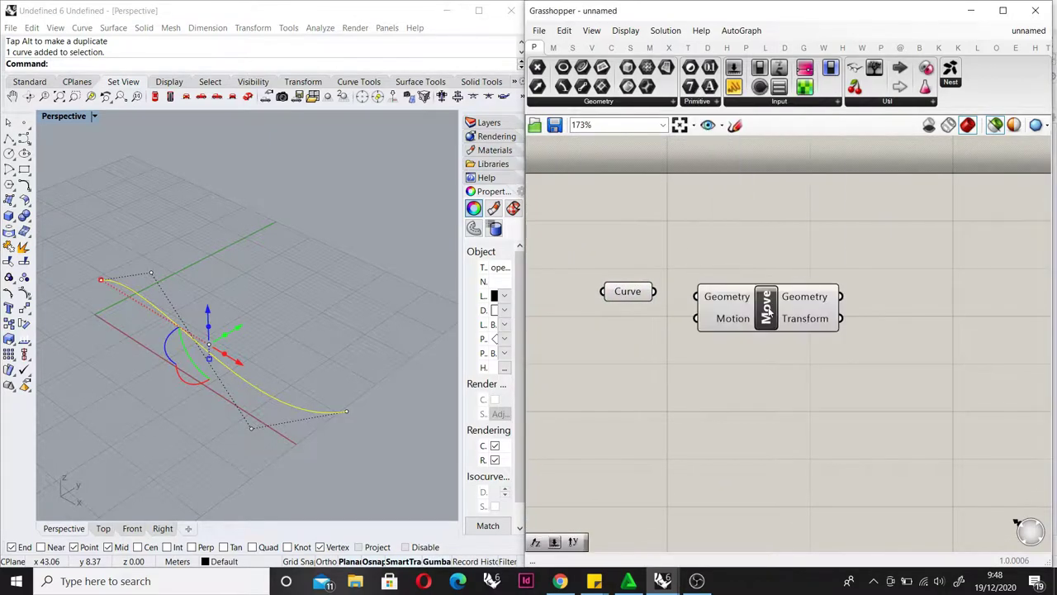
pyautogui.scroll(2, 614, 287)
# - Add a Unit Y vector component below the Curve parameter and wire its Unit vector output into the Move component's Motion input
pyautogui.write('y')
pyautogui.press('Return')
pyautogui.moveTo(628, 363); pyautogui.dragTo(817, 347, button='right')
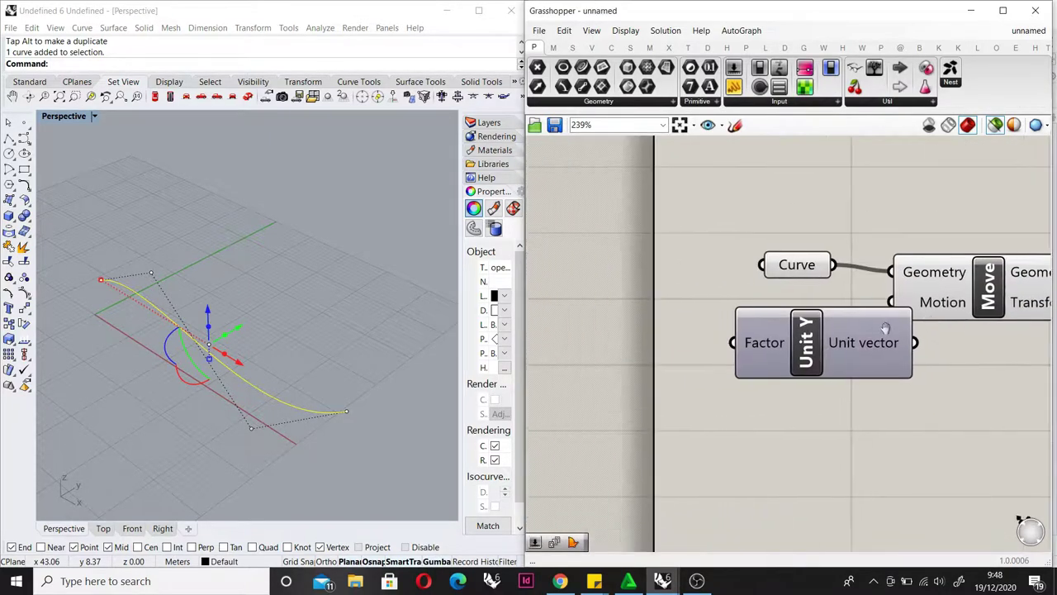
pyautogui.moveTo(1016, 247); pyautogui.dragTo(627, 421)
pyautogui.scroll(-1, 721, 378)
pyautogui.moveTo(721, 378); pyautogui.dragTo(982, 157, button='right')
pyautogui.click(982, 158)
pyautogui.moveTo(814, 335); pyautogui.dragTo(743, 396)
pyautogui.moveTo(835, 396); pyautogui.dragTo(882, 296)
pyautogui.click(925, 285)
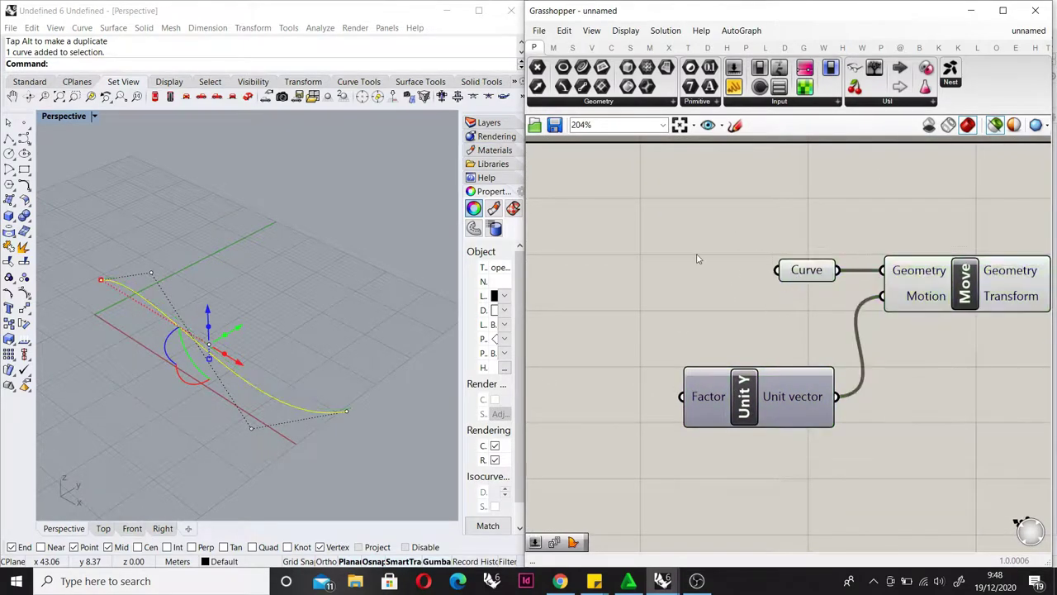
# - Hide the original source curve in the Rhino viewport
pyautogui.moveTo(697, 259); pyautogui.dragTo(784, 220, button='right')
pyautogui.write('hide')
pyautogui.press('Return')
pyautogui.click(896, 233)
# - Create a number slider set to 50 and wire it into Unit Y's Factor input
pyautogui.moveTo(896, 235); pyautogui.dragTo(831, 227, button='right')
pyautogui.scroll(3, 690, 355)
pyautogui.doubleClick(695, 348)
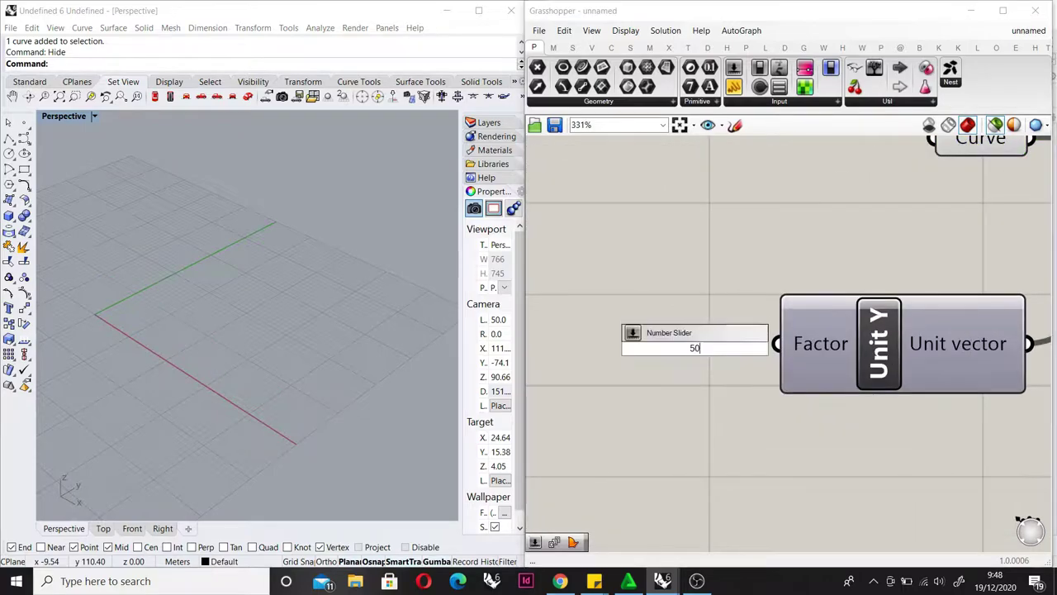
pyautogui.write('50')
pyautogui.press('Return')
pyautogui.moveTo(729, 363); pyautogui.dragTo(807, 339, button='right')
pyautogui.moveTo(812, 327); pyautogui.dragTo(853, 321)
pyautogui.scroll(-3, 853, 320)
pyautogui.moveTo(909, 413); pyautogui.dragTo(743, 432, button='right')
pyautogui.moveTo(801, 330); pyautogui.dragTo(540, 420)
pyautogui.scroll(2, 826, 264)
pyautogui.keyDown('shift'); pyautogui.click(715, 228); pyautogui.keyUp('shift')
pyautogui.scroll(-2, 856, 259)
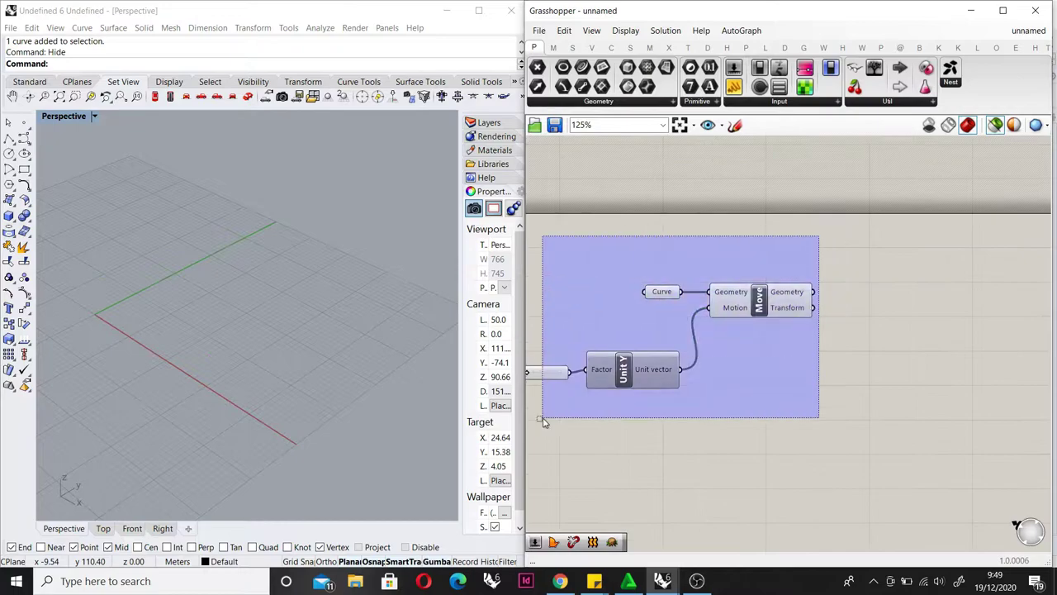
pyautogui.click(908, 259)
# - Add a Loft component and wire both the original curve and the moved geometry into its Curves input
pyautogui.doubleClick(908, 256)
pyautogui.write('lof')
pyautogui.press('Return')
pyautogui.scroll(3, 906, 254)
pyautogui.moveTo(852, 330); pyautogui.dragTo(867, 342)
pyautogui.keyDown('shift'); pyautogui.moveTo(613, 333); pyautogui.dragTo(898, 330); pyautogui.keyUp('shift')
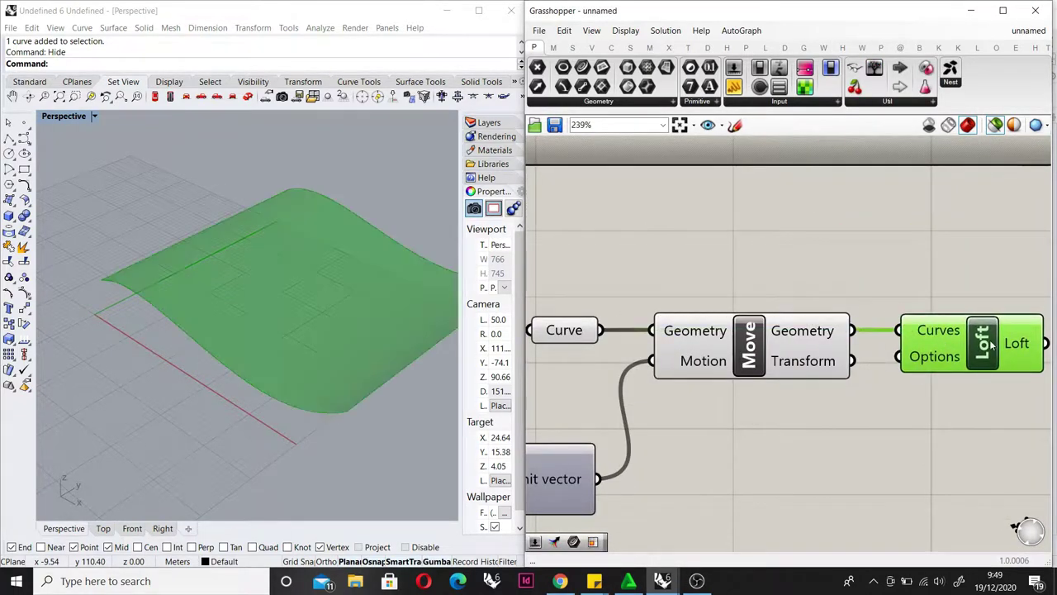
pyautogui.moveTo(903, 314); pyautogui.dragTo(787, 264, button='right')
pyautogui.scroll(-1, 787, 264)
# - Add an Isotrim component beside the Loft component
pyautogui.scroll(2, 856, 281)
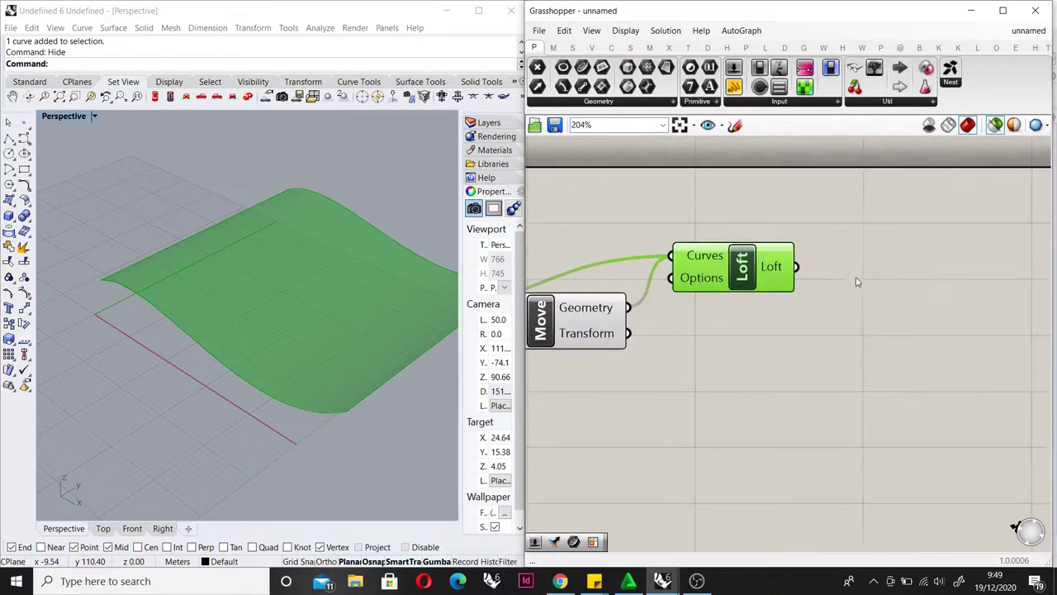
pyautogui.doubleClick(857, 273)
pyautogui.write('isotr')
pyautogui.click(852, 241)
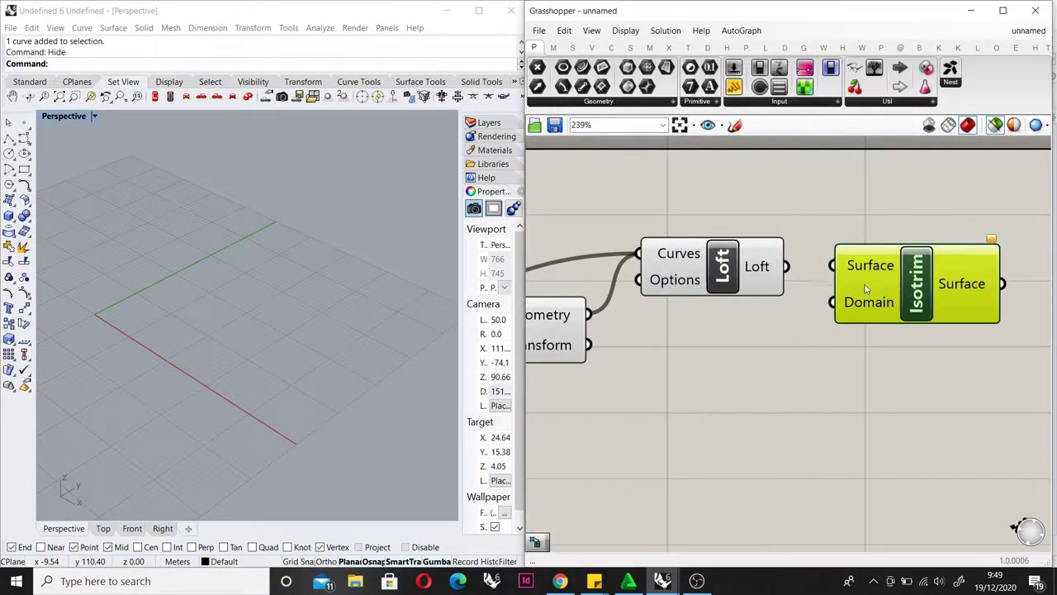
# - Add a Divide Domain² component, feed it the loft, and wire the loft and the resulting segments into Isotrim's Surface and Domain inputs
pyautogui.write('divide')
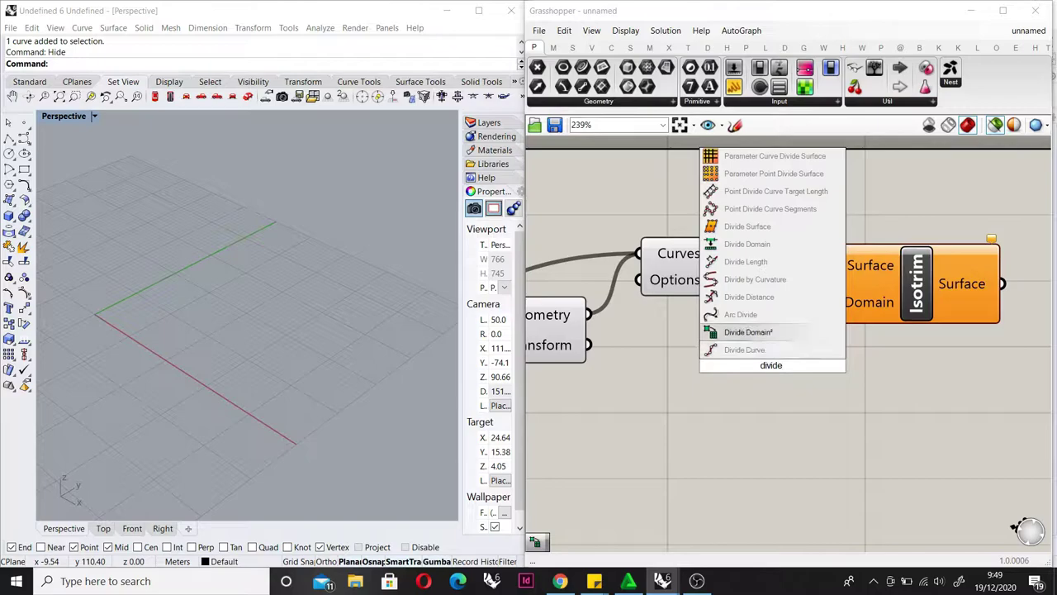
pyautogui.click(748, 331)
pyautogui.moveTo(768, 363); pyautogui.dragTo(786, 465)
pyautogui.moveTo(785, 266); pyautogui.dragTo(701, 422)
pyautogui.moveTo(838, 308); pyautogui.dragTo(937, 270, button='right')
# - Create a number slider set to 10 and wire it into both the U Count and V Count of Divide Domain²
pyautogui.click(628, 486)
pyautogui.doubleClick(591, 460)
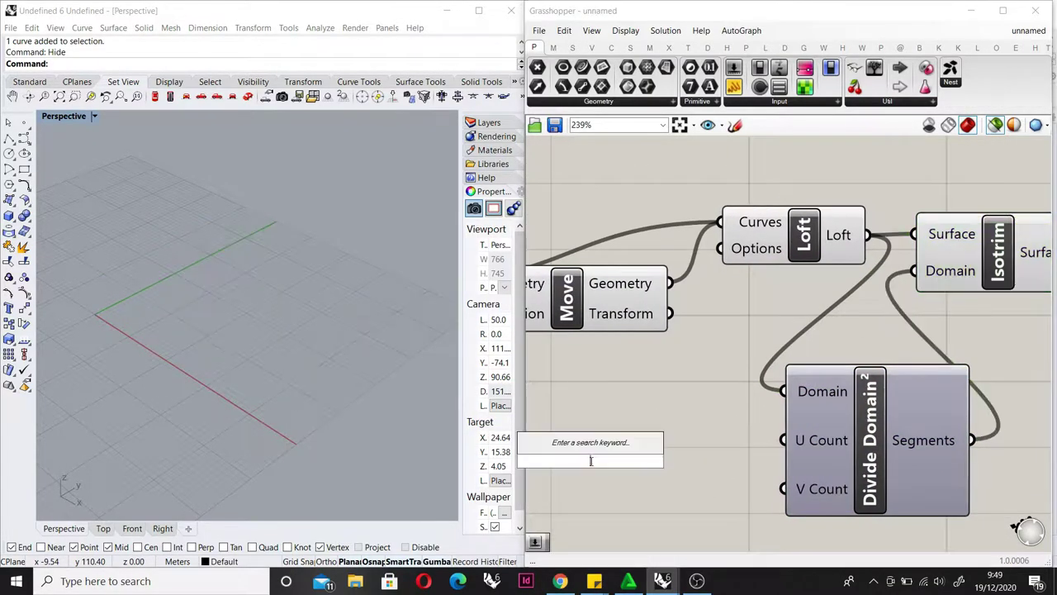
pyautogui.moveTo(772, 493); pyautogui.dragTo(782, 489)
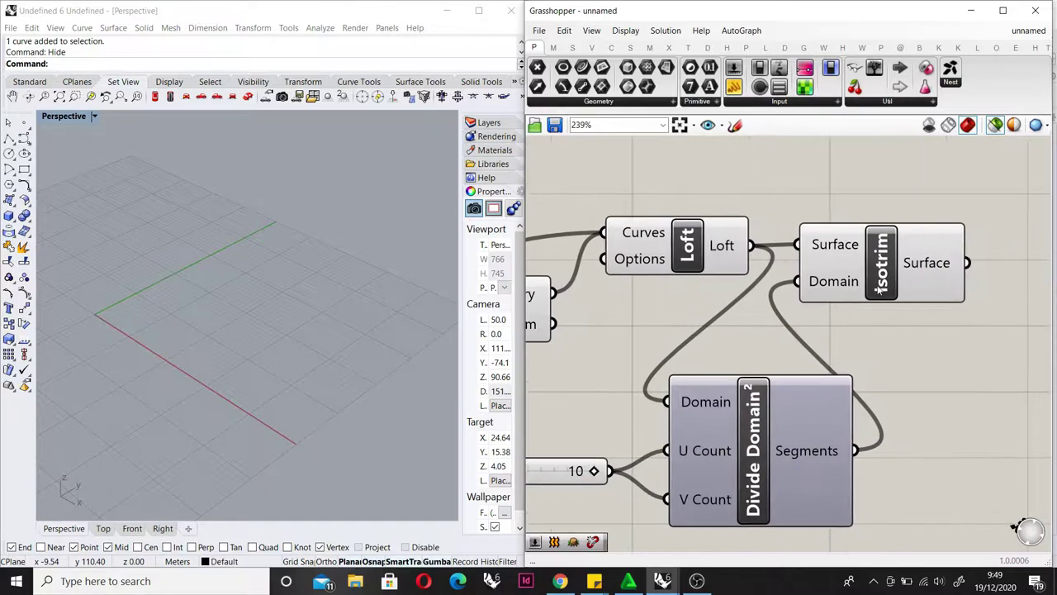
pyautogui.scroll(-3, 793, 330)
pyautogui.scroll(3, 810, 289)
pyautogui.scroll(-2, 781, 314)
# - Reposition Isotrim and the Divide Domain² component with its slider to space out the definition
pyautogui.moveTo(780, 314); pyautogui.dragTo(873, 297, button='right')
pyautogui.moveTo(784, 347); pyautogui.dragTo(541, 436)
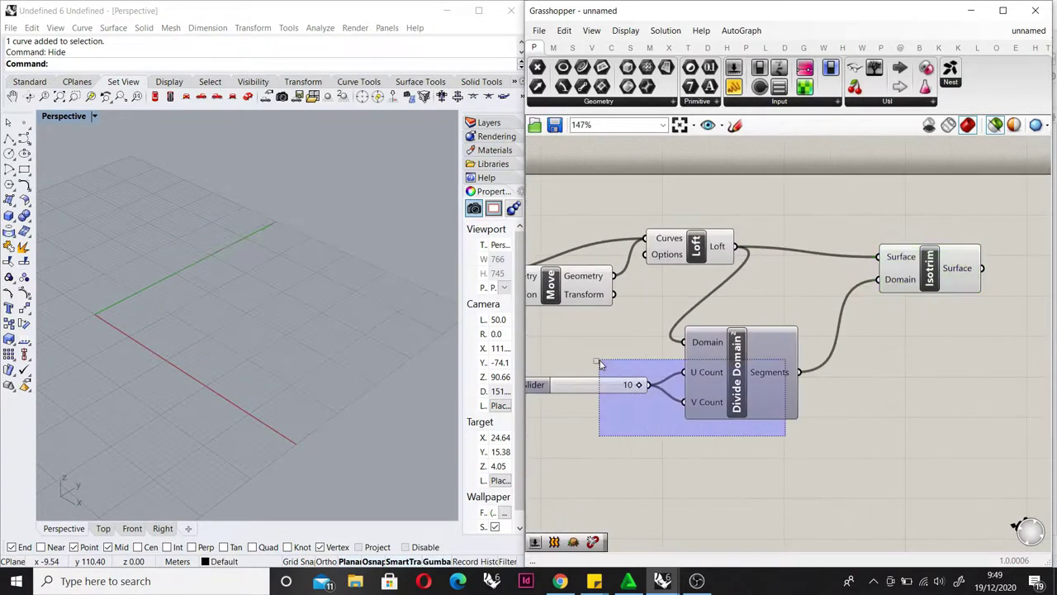
pyautogui.moveTo(743, 384); pyautogui.dragTo(809, 479)
pyautogui.click(933, 272)
# - Add a Deconstruct Brep component and wire Isotrim's Surface output into its Brep input
pyautogui.moveTo(994, 282); pyautogui.dragTo(858, 288, button='right')
pyautogui.doubleClick(858, 288)
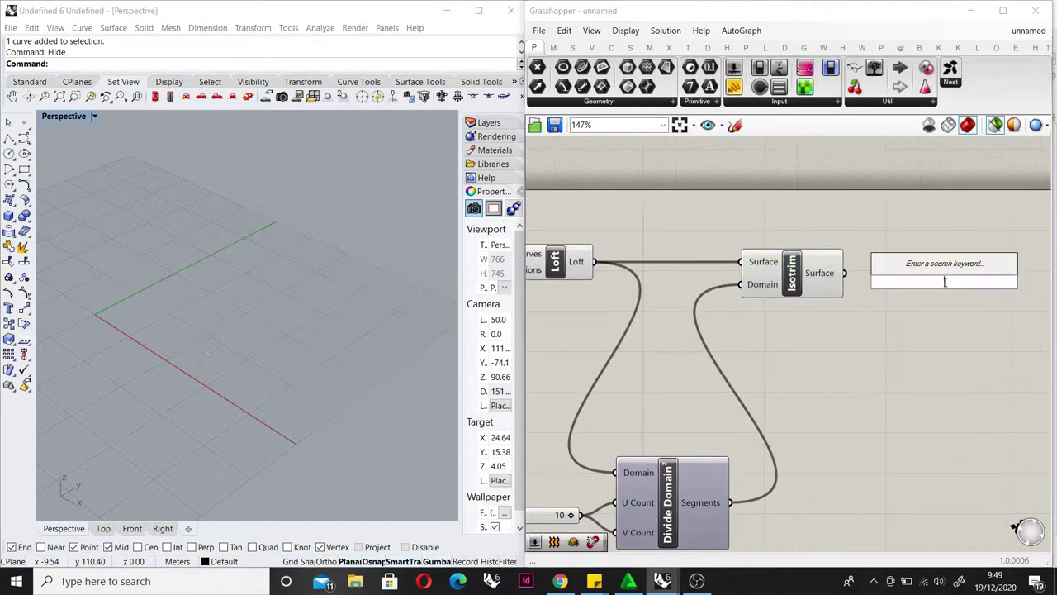
pyautogui.write('debrep')
pyautogui.press('Return')
pyautogui.scroll(3, 889, 282)
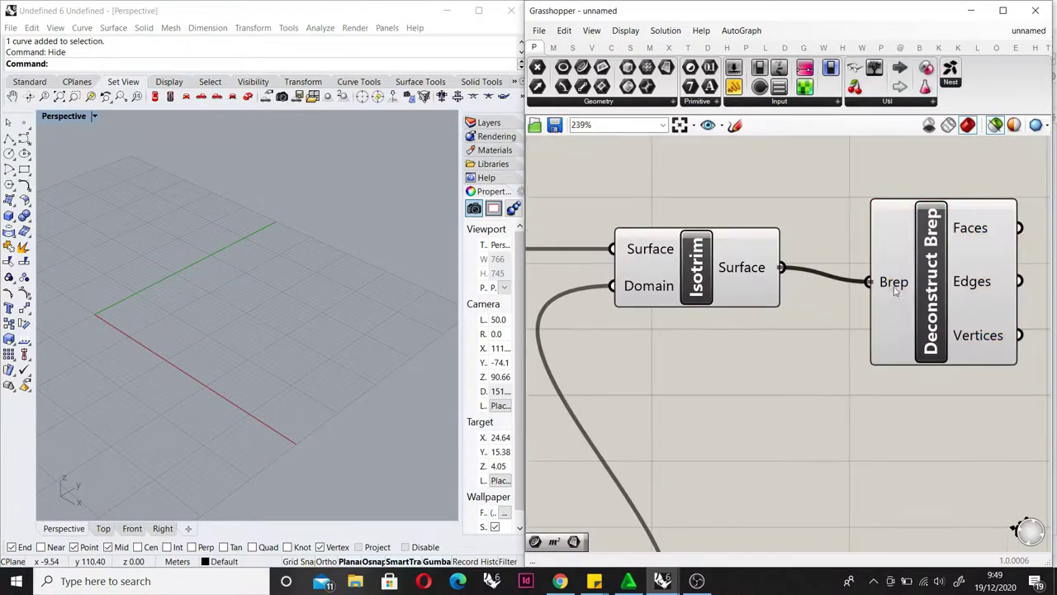
# - Add an Area component fed by Deconstruct Brep's Faces output and preview the face centroids together with the surface
pyautogui.moveTo(881, 291); pyautogui.dragTo(723, 299, button='right')
pyautogui.doubleClick(957, 210)
pyautogui.write('area')
pyautogui.press('Return')
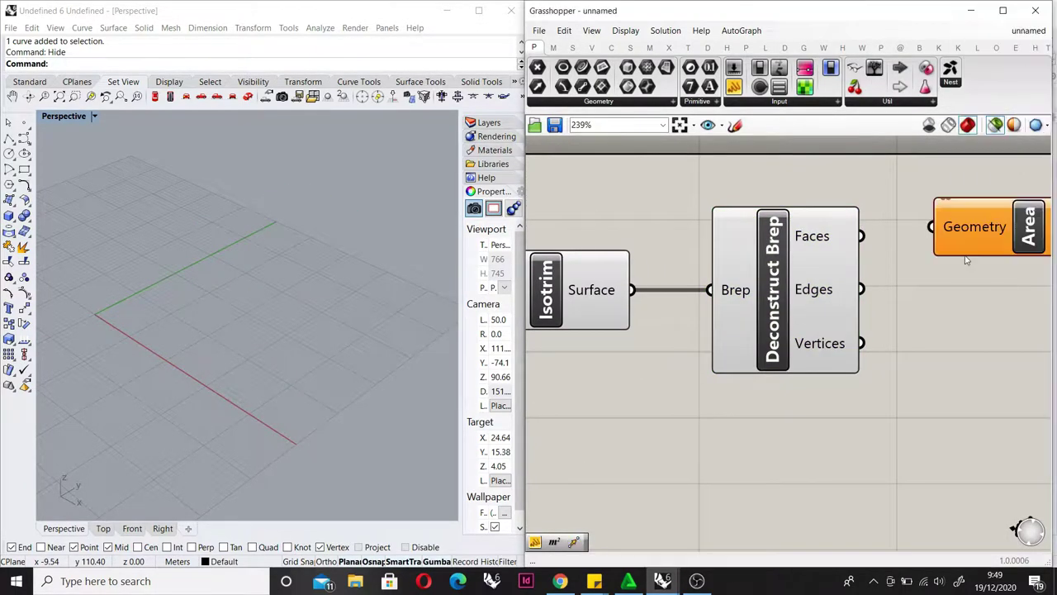
pyautogui.moveTo(966, 260); pyautogui.dragTo(807, 296, button='right')
pyautogui.moveTo(832, 265); pyautogui.dragTo(820, 273)
pyautogui.keyDown('shift'); pyautogui.click(627, 331); pyautogui.keyUp('shift')
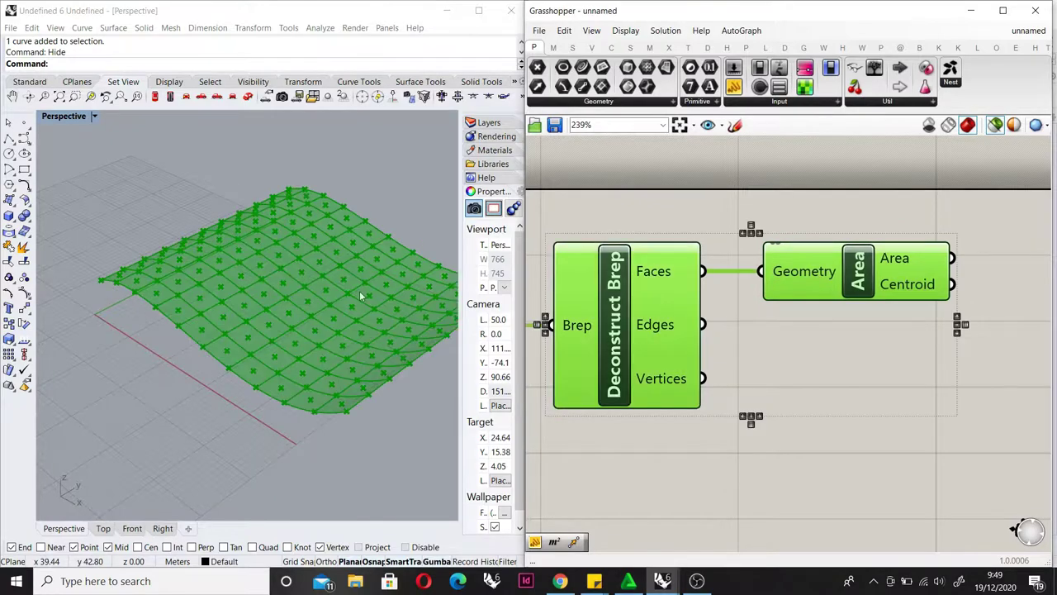
pyautogui.scroll(3, 344, 297)
# - Add a second Move component and wire the Area component's Centroid output into its Geometry input
pyautogui.click(807, 307)
pyautogui.moveTo(807, 307); pyautogui.dragTo(604, 297, button='right')
pyautogui.click(727, 289)
pyautogui.click(765, 304)
pyautogui.doubleClick(765, 304)
pyautogui.write('mov')
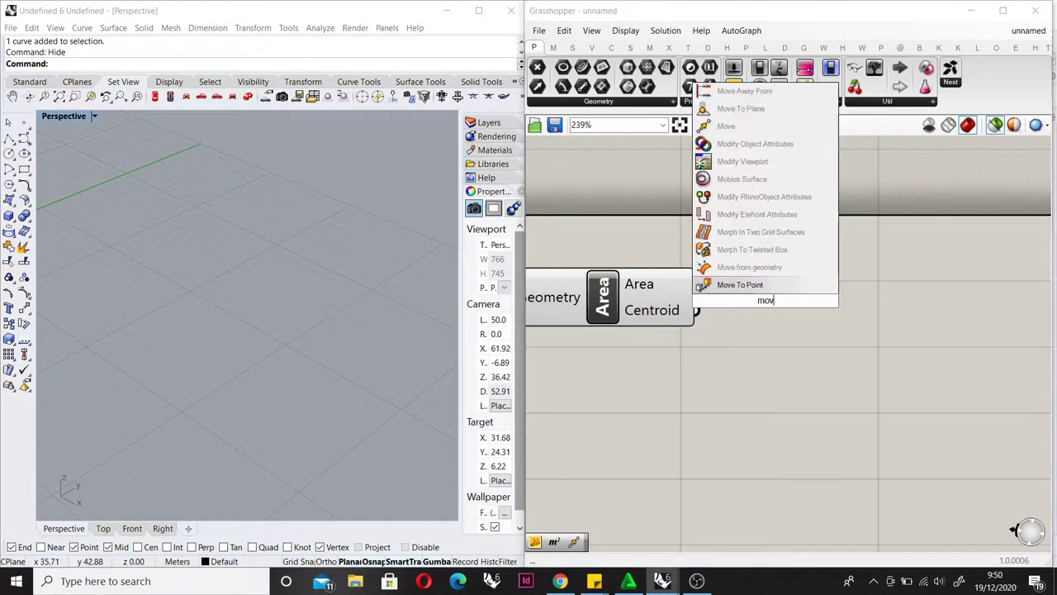
pyautogui.write('e')
pyautogui.press('Return')
pyautogui.moveTo(767, 301); pyautogui.dragTo(857, 341)
# - Add a Unit Z vector component and wire it into the Motion input of the Move component that shifts the centroids
pyautogui.write('z')
pyautogui.press('Return')
pyautogui.moveTo(683, 423); pyautogui.dragTo(950, 292, button='right')
pyautogui.moveTo(1029, 271); pyautogui.dragTo(792, 359, button='right')
pyautogui.moveTo(748, 402); pyautogui.dragTo(799, 310)
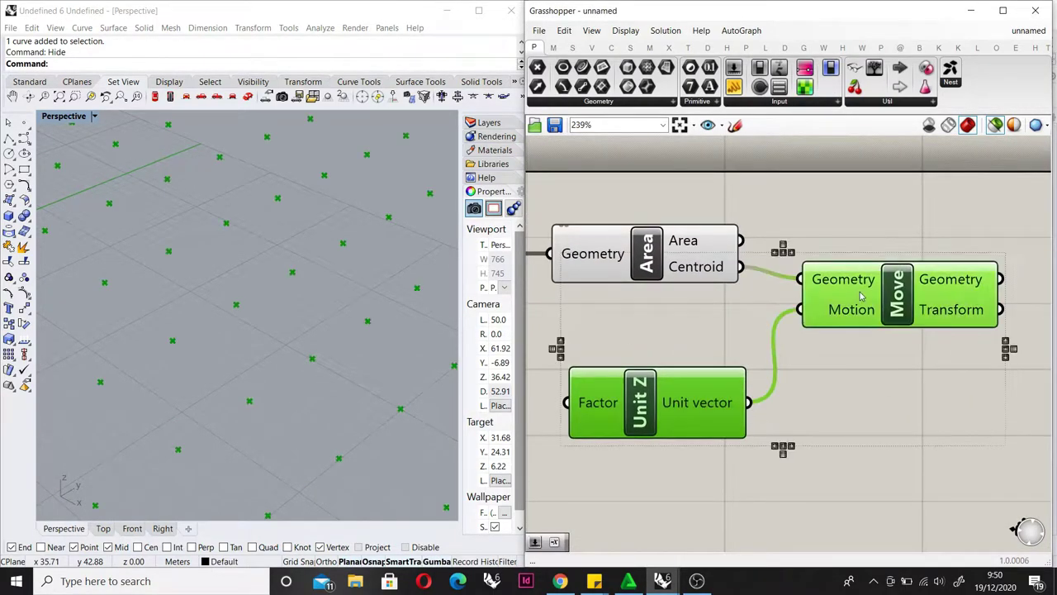
# - Add a Negative component and wire its Result output into Unit Z's Factor input
pyautogui.scroll(-3, 861, 296)
pyautogui.scroll(3, 602, 337)
pyautogui.moveTo(364, 346)
pyautogui.mouseDown(button='right')
pyautogui.moveTo(365, 294)
pyautogui.moveTo(366, 355)
pyautogui.mouseUp(button='right')
pyautogui.scroll(-2, 802, 285)
pyautogui.click(803, 284)
pyautogui.moveTo(836, 261); pyautogui.dragTo(1009, 199, button='right')
pyautogui.doubleClick(667, 358)
pyautogui.write('nega')
pyautogui.press('Return')
pyautogui.scroll(3, 716, 348)
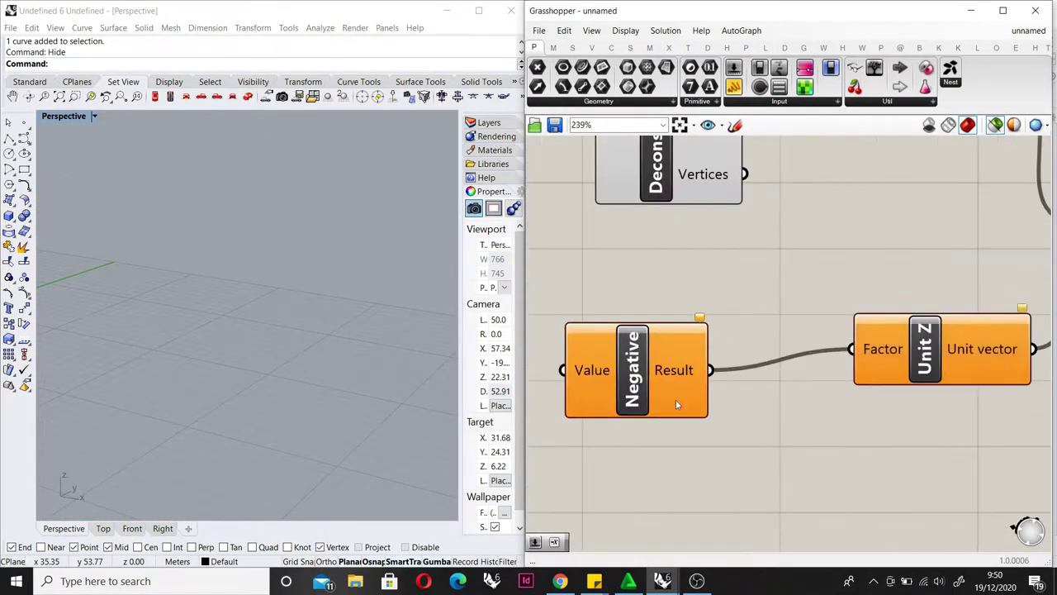
pyautogui.moveTo(692, 396); pyautogui.dragTo(780, 371)
# - Create a number slider set to 2 and wire it into the Negative component's Value input
pyautogui.scroll(-4, 780, 370)
pyautogui.scroll(3, 778, 408)
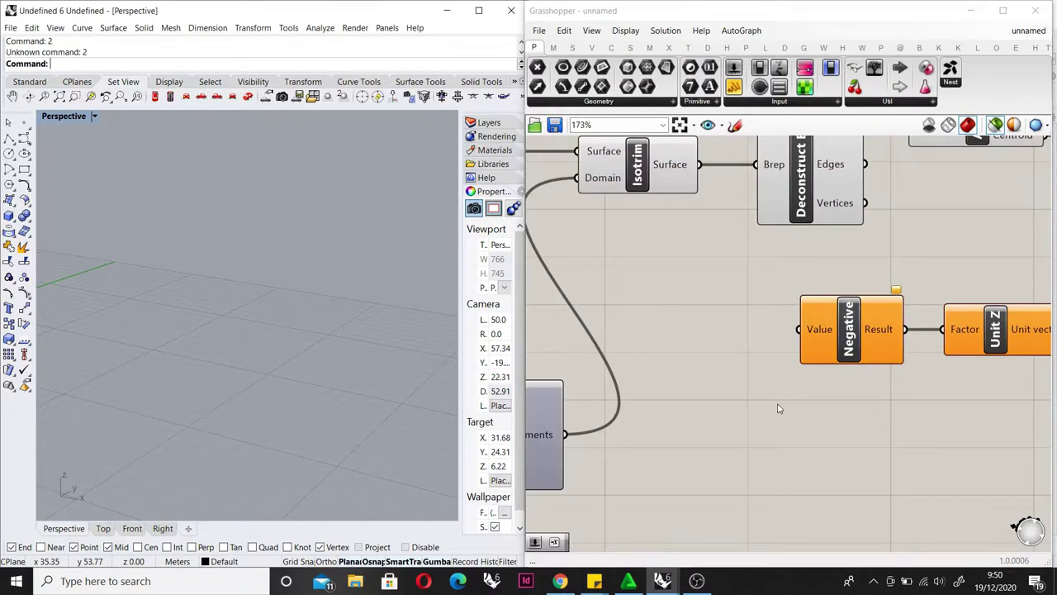
pyautogui.doubleClick(719, 356)
pyautogui.write('2')
pyautogui.press('Return')
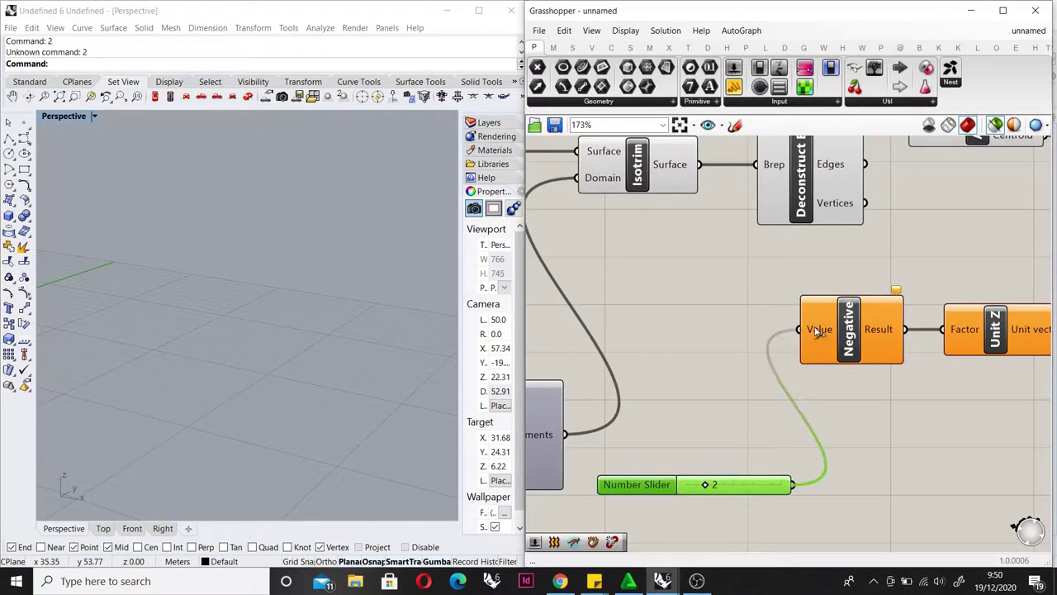
pyautogui.scroll(-4, 942, 327)
# - Preview the lowered centroids against the surface and set the offset slider to 3
pyautogui.keyDown('shift'); pyautogui.click(606, 290); pyautogui.keyUp('shift')
pyautogui.moveTo(265, 297); pyautogui.dragTo(312, 291, button='right')
pyautogui.scroll(3, 743, 392)
pyautogui.moveTo(345, 341); pyautogui.dragTo(281, 388, button='right')
pyautogui.scroll(-4, 634, 380)
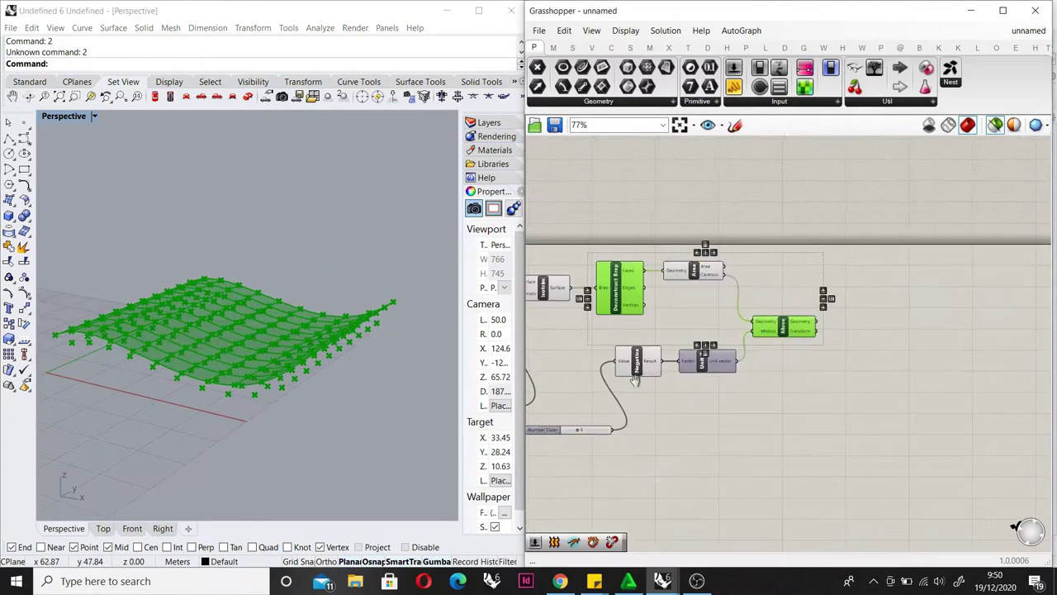
pyautogui.click(684, 296)
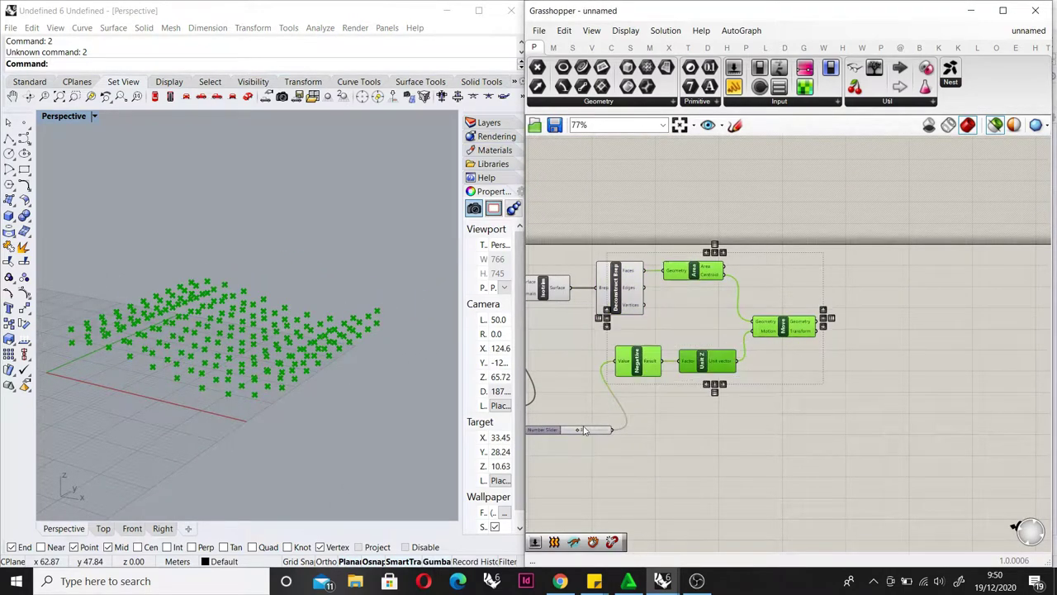
# - Space the Area, Negative, Unit Z and Move components away from Deconstruct Brep and preview the divided surface
pyautogui.click(790, 260)
pyautogui.scroll(4, 790, 260)
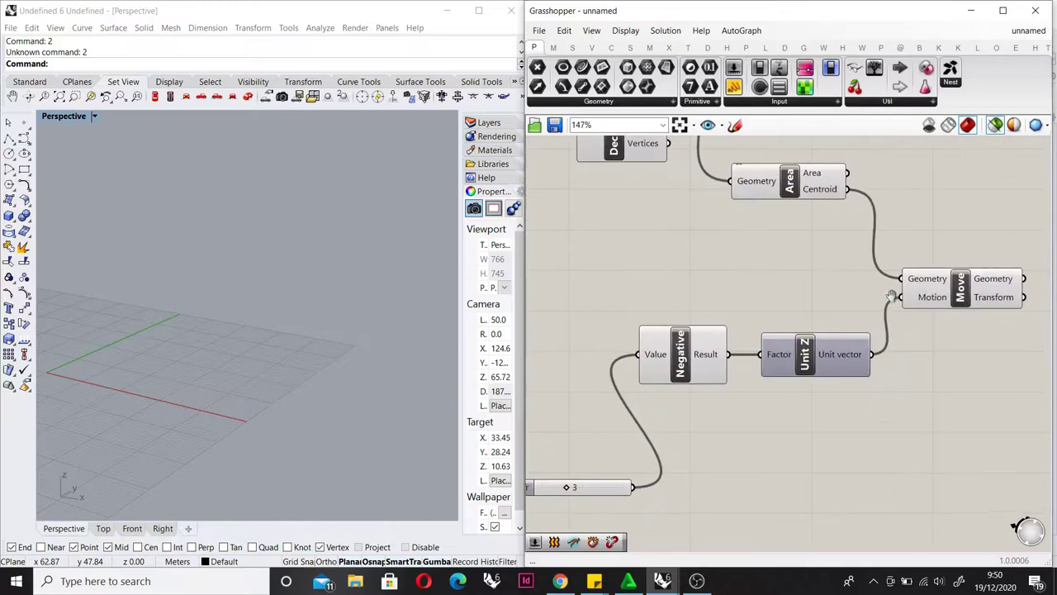
pyautogui.click(817, 325)
pyautogui.moveTo(774, 266); pyautogui.dragTo(808, 307, button='right')
pyautogui.moveTo(760, 264); pyautogui.dragTo(842, 281, button='right')
pyautogui.click(593, 252)
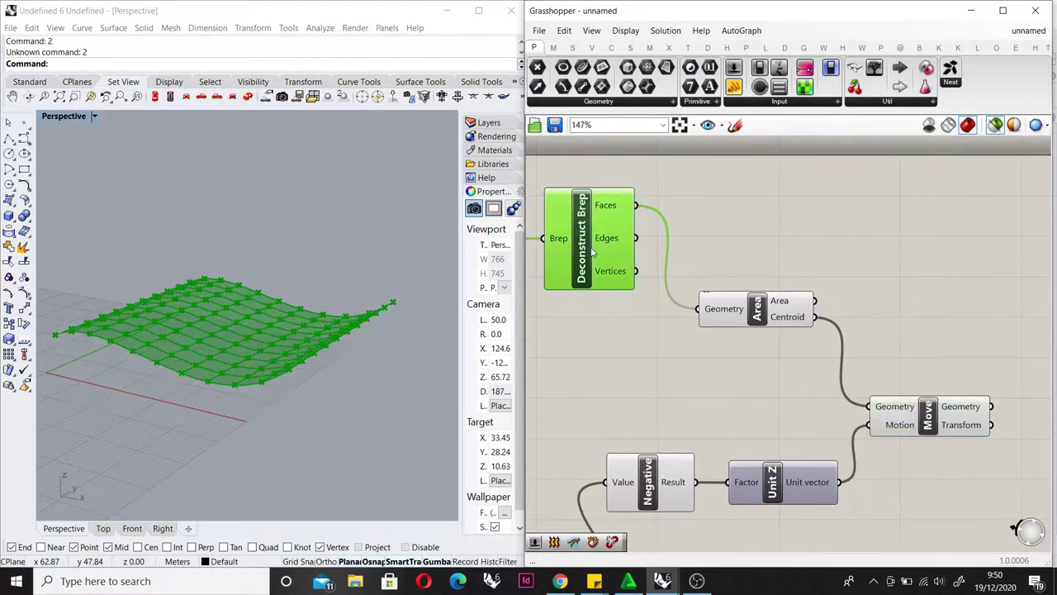
pyautogui.scroll(3, 850, 247)
pyautogui.click(826, 375)
# - Add a Flatten Tree component and wire the moved centroids into its Tree input
pyautogui.moveTo(967, 261); pyautogui.dragTo(827, 219, button='right')
pyautogui.doubleClick(827, 217)
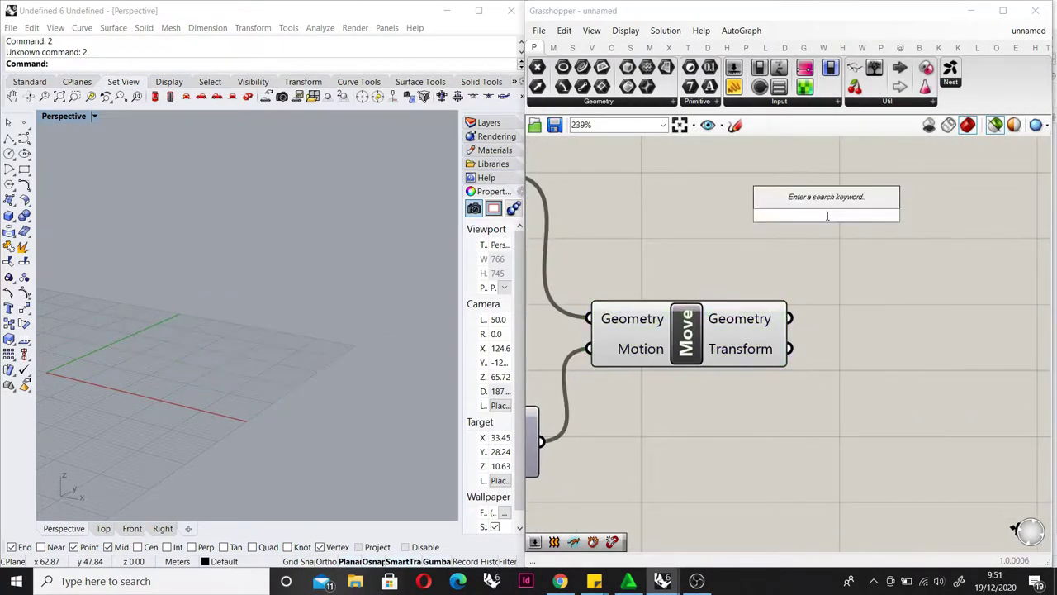
pyautogui.write('flatten')
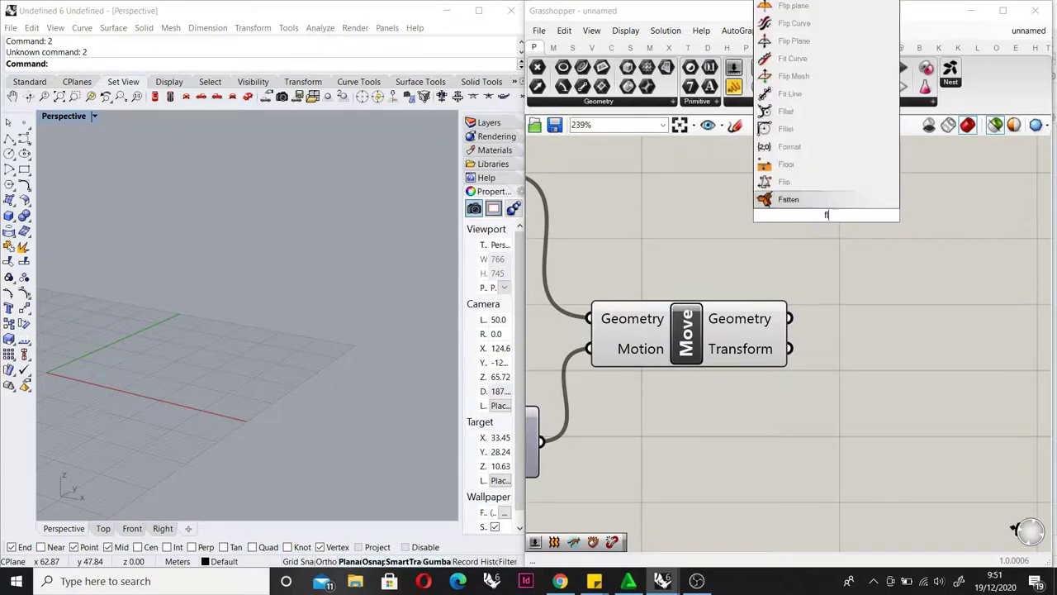
pyautogui.press('Return')
pyautogui.moveTo(826, 198); pyautogui.dragTo(916, 363)
pyautogui.moveTo(876, 339); pyautogui.dragTo(776, 314, button='right')
# - Add a Partition List component and wire the flattened tree into its List input
pyautogui.doubleClick(926, 313)
pyautogui.write('pattition')
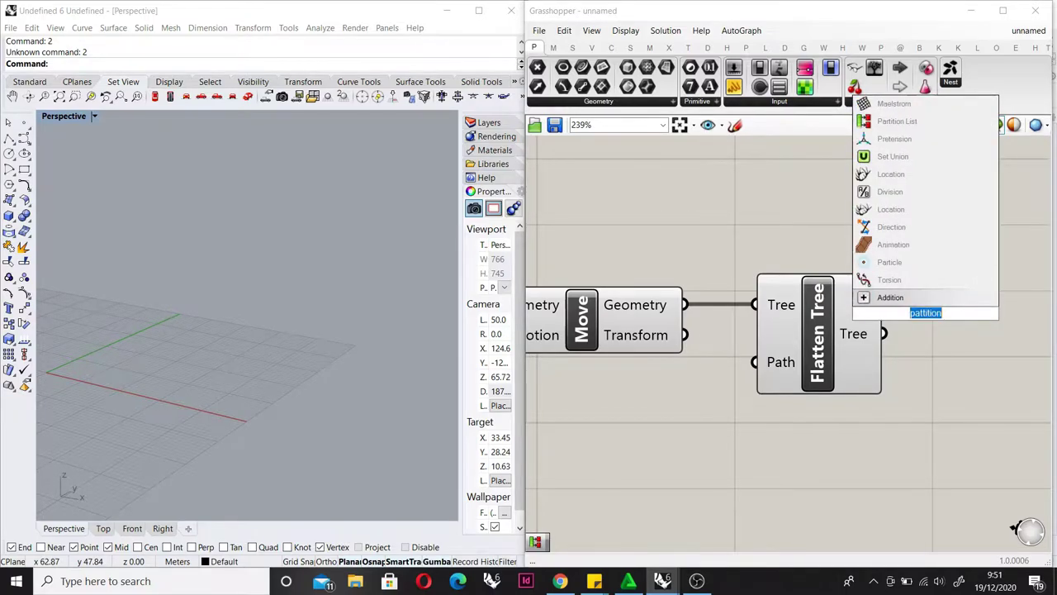
pyautogui.press('Return')
pyautogui.moveTo(810, 462); pyautogui.dragTo(683, 410, button='right')
pyautogui.moveTo(784, 330); pyautogui.dragTo(858, 340)
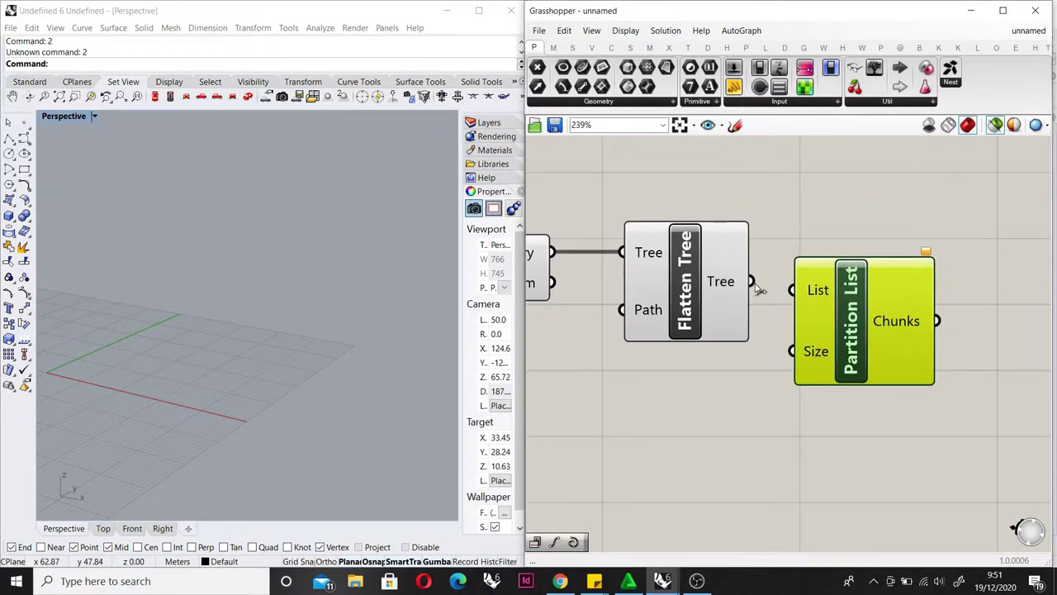
pyautogui.moveTo(751, 282); pyautogui.dragTo(792, 290)
# - Create a number slider set to 10 and wire it into Partition List's Size input
pyautogui.doubleClick(684, 413)
pyautogui.write('10')
pyautogui.press('Return')
pyautogui.moveTo(802, 433); pyautogui.dragTo(729, 435)
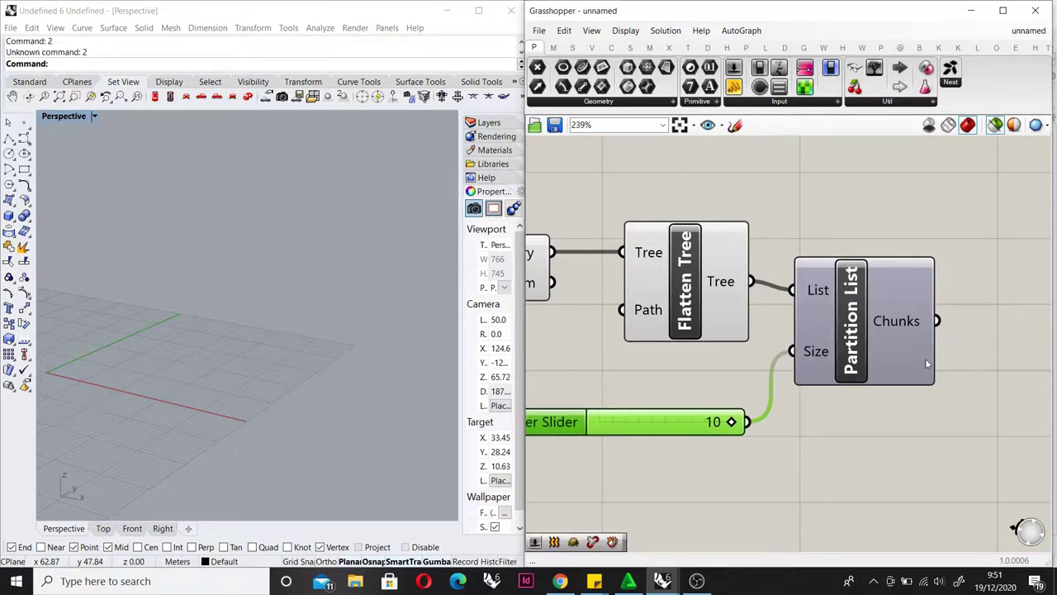
pyautogui.click(912, 363)
# - Add a Flip Matrix component, wire Partition List's Chunks output into it, and place it below the list component
pyautogui.moveTo(885, 344); pyautogui.dragTo(695, 363, button='right')
pyautogui.write('fl')
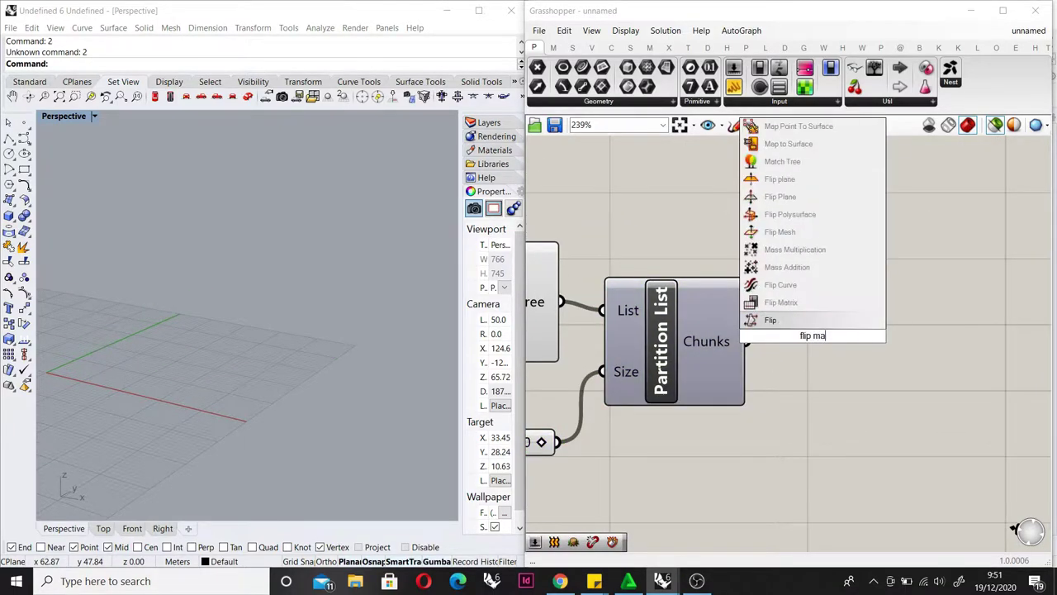
pyautogui.write('ip ma')
pyautogui.press('Return')
pyautogui.scroll(-1, 851, 364)
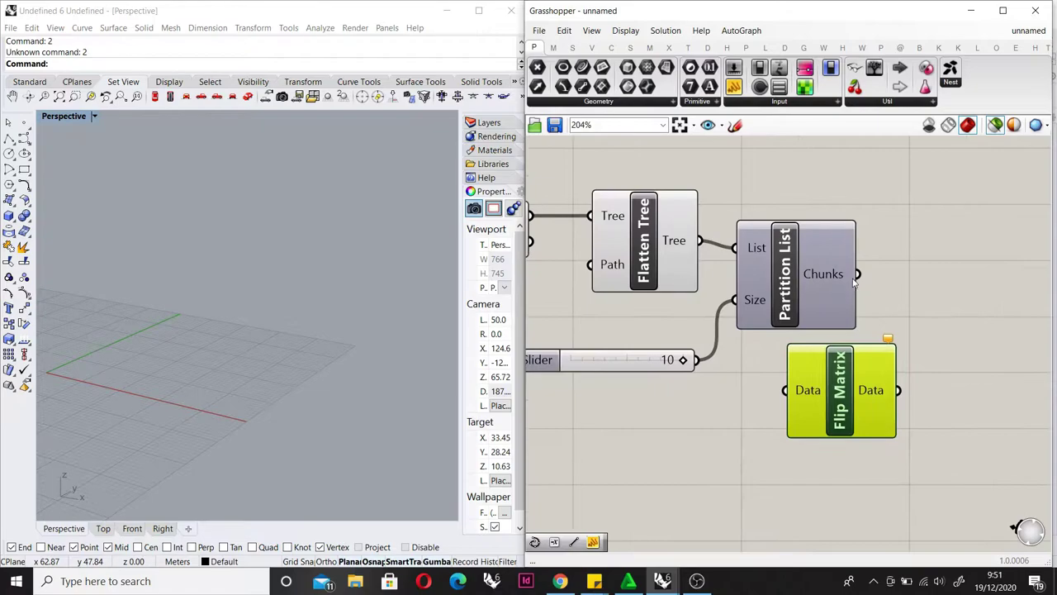
pyautogui.scroll(-5, 840, 388)
pyautogui.scroll(3, 859, 347)
pyautogui.scroll(-1, 876, 313)
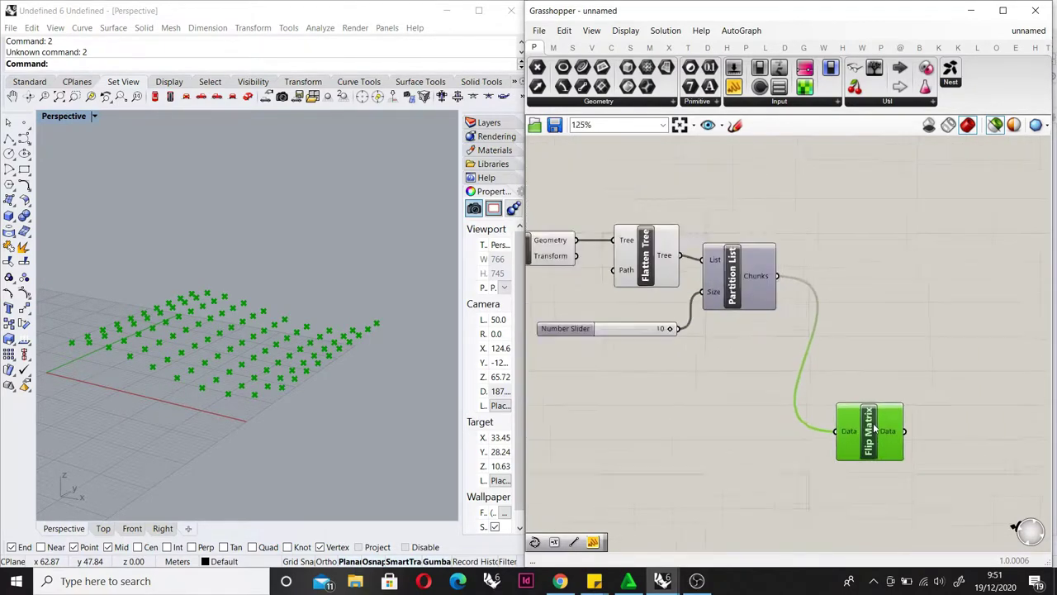
# - Add an Interpolate curve component and wire Partition List's Chunks output into its Vertices input
pyautogui.doubleClick(889, 279)
pyautogui.write('interpola')
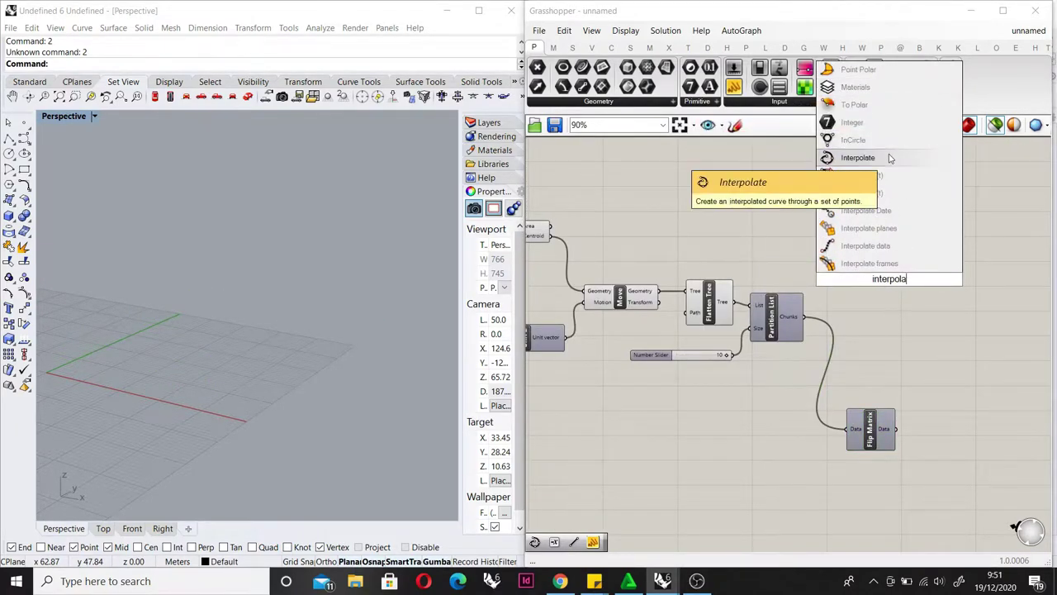
pyautogui.click(857, 157)
pyautogui.scroll(2, 873, 256)
pyautogui.scroll(-3, 844, 272)
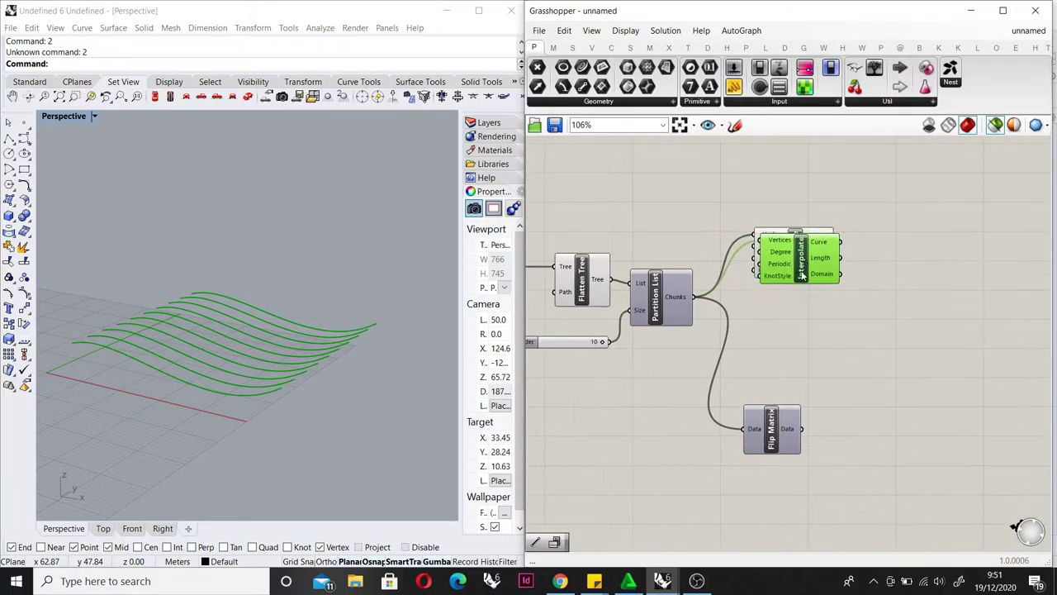
# - Duplicate the Interpolate component, place the copy beside Flip Matrix, and wire Flip Matrix's Data output into its Vertices input
pyautogui.keyDown('alt'); pyautogui.moveTo(817, 276); pyautogui.dragTo(826, 346); pyautogui.keyUp('alt')
pyautogui.scroll(3, 826, 347)
pyautogui.moveTo(763, 447); pyautogui.dragTo(763, 319)
pyautogui.moveTo(792, 341); pyautogui.dragTo(820, 431)
pyautogui.scroll(-2, 774, 413)
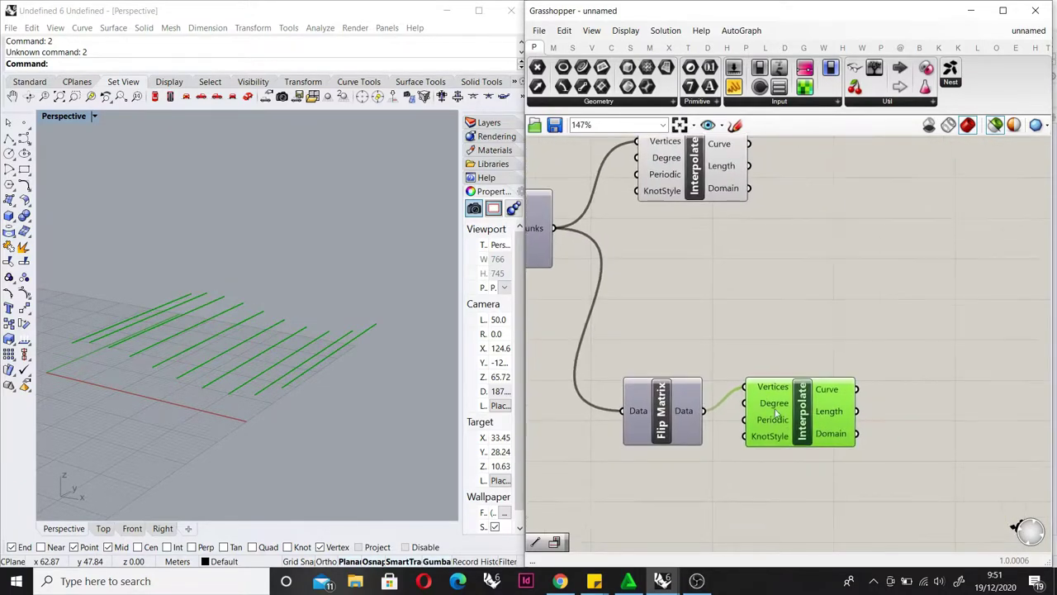
# - Move the first Interpolate component above its duplicate and select both to preview the two curve sets together
pyautogui.moveTo(741, 254); pyautogui.dragTo(702, 302, button='right')
pyautogui.moveTo(665, 226); pyautogui.dragTo(777, 235)
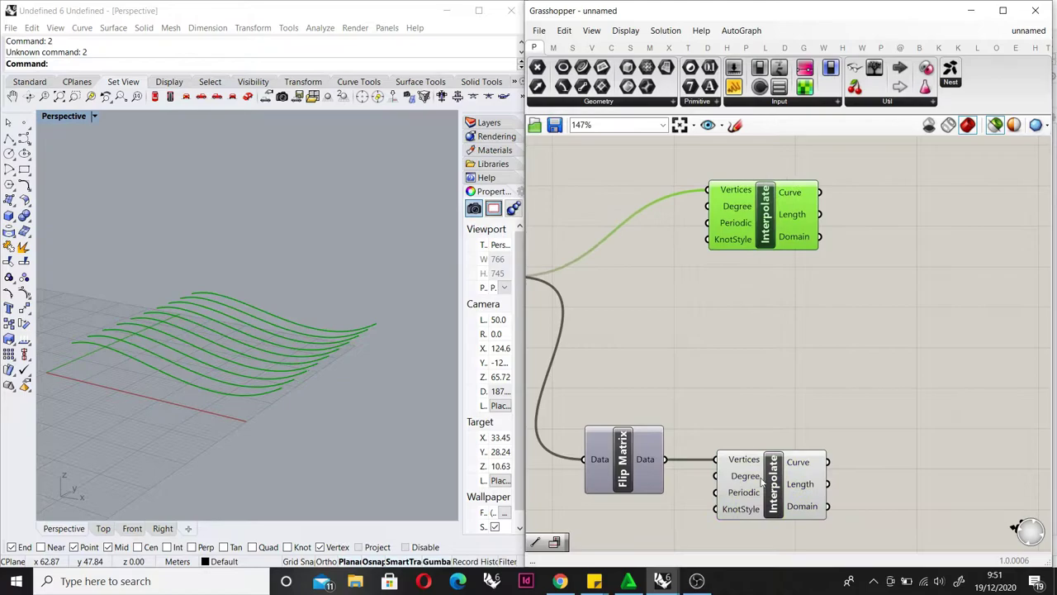
pyautogui.moveTo(288, 282)
pyautogui.mouseDown(button='right')
pyautogui.moveTo(230, 371)
pyautogui.moveTo(290, 277)
pyautogui.mouseUp(button='right')
pyautogui.scroll(-4, 869, 271)
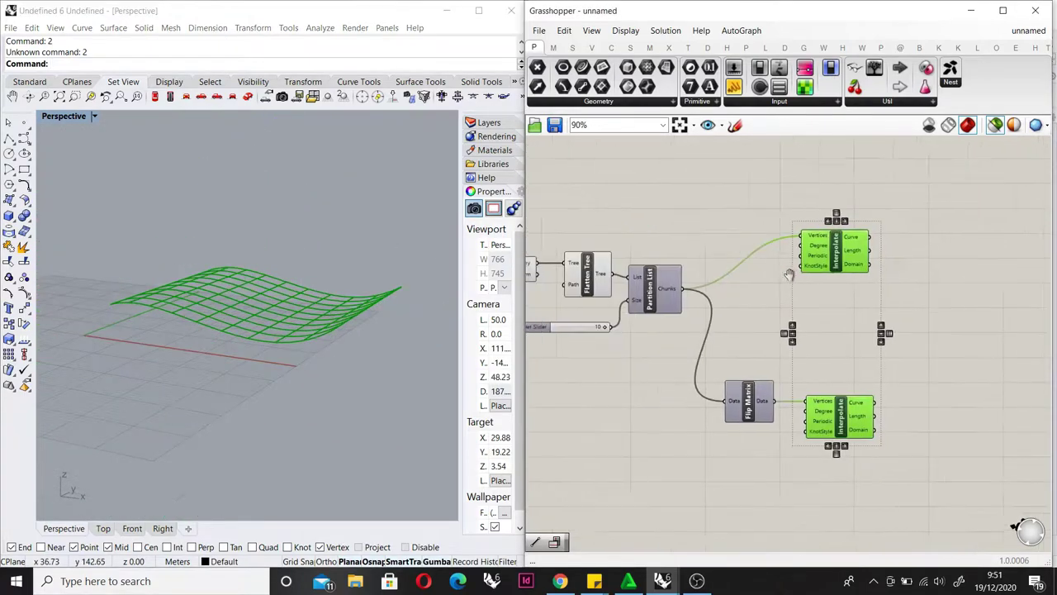
# - Add a Line component, wiring Deconstruct Brep's Vertices into Start Point and the moved centroids into End Point
pyautogui.scroll(4, 867, 272)
pyautogui.scroll(-3, 778, 240)
pyautogui.doubleClick(779, 238)
pyautogui.write('line')
pyautogui.press('Return')
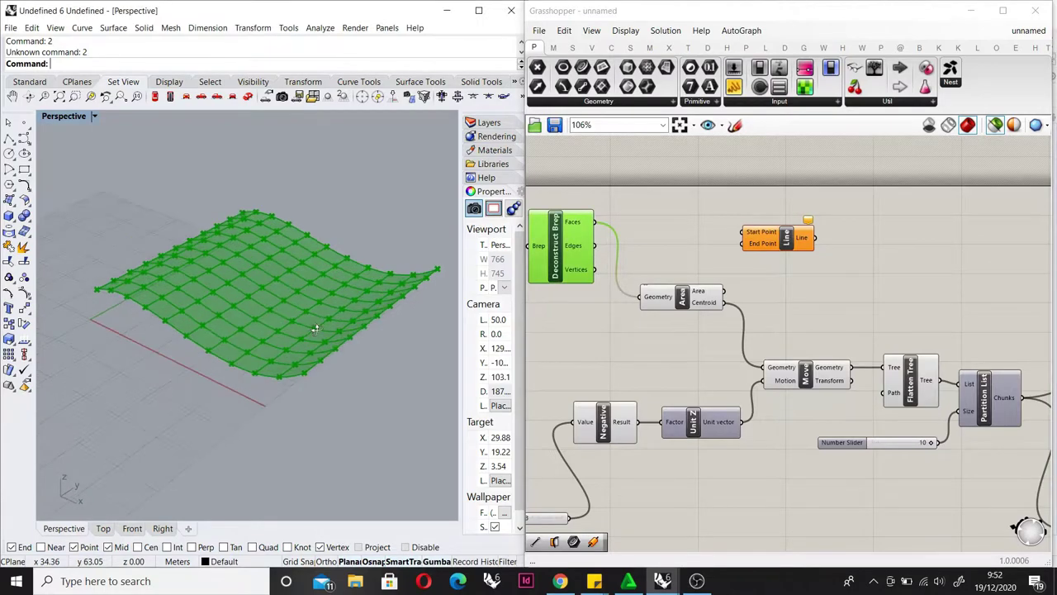
pyautogui.moveTo(769, 244); pyautogui.dragTo(787, 262)
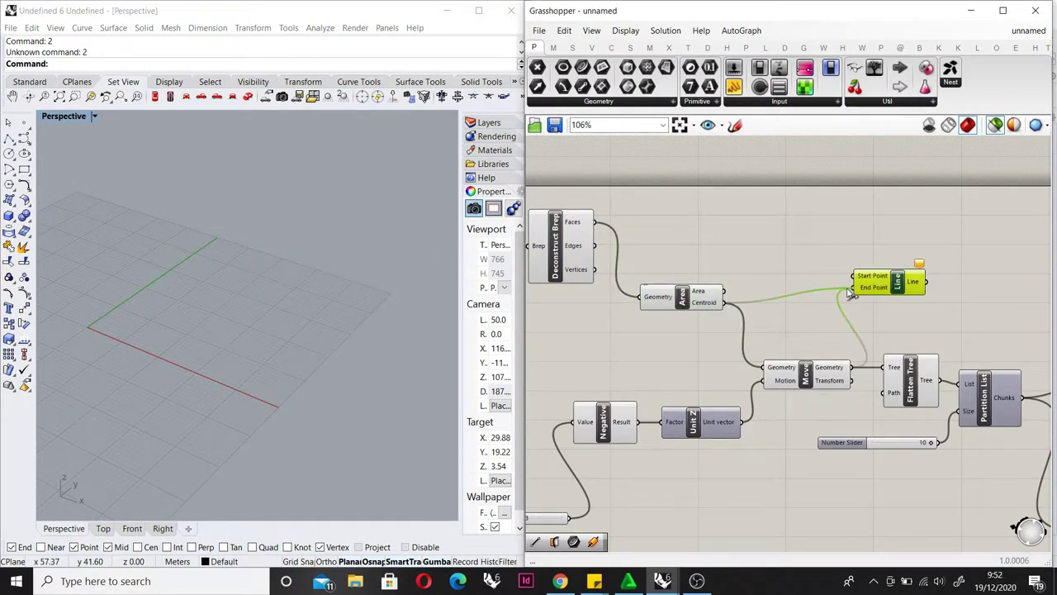
pyautogui.moveTo(853, 292); pyautogui.dragTo(747, 279)
pyautogui.moveTo(240, 308); pyautogui.dragTo(287, 315, button='right')
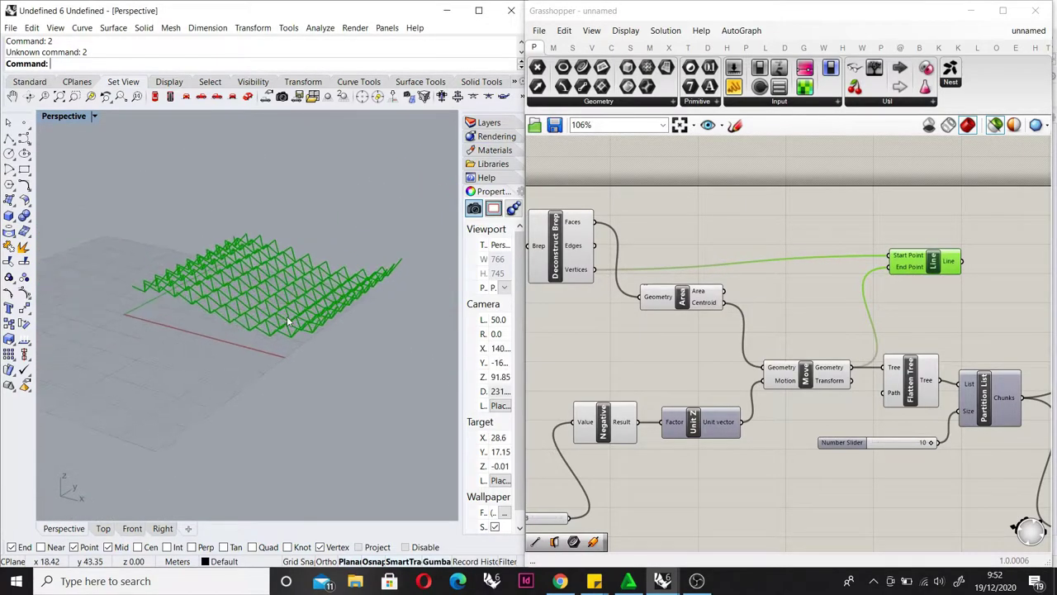
# - Place the Line component directly above the upper Interpolate component
pyautogui.scroll(5, 287, 315)
pyautogui.moveTo(980, 300); pyautogui.dragTo(643, 307, button='right')
pyautogui.moveTo(621, 286); pyautogui.dragTo(902, 312)
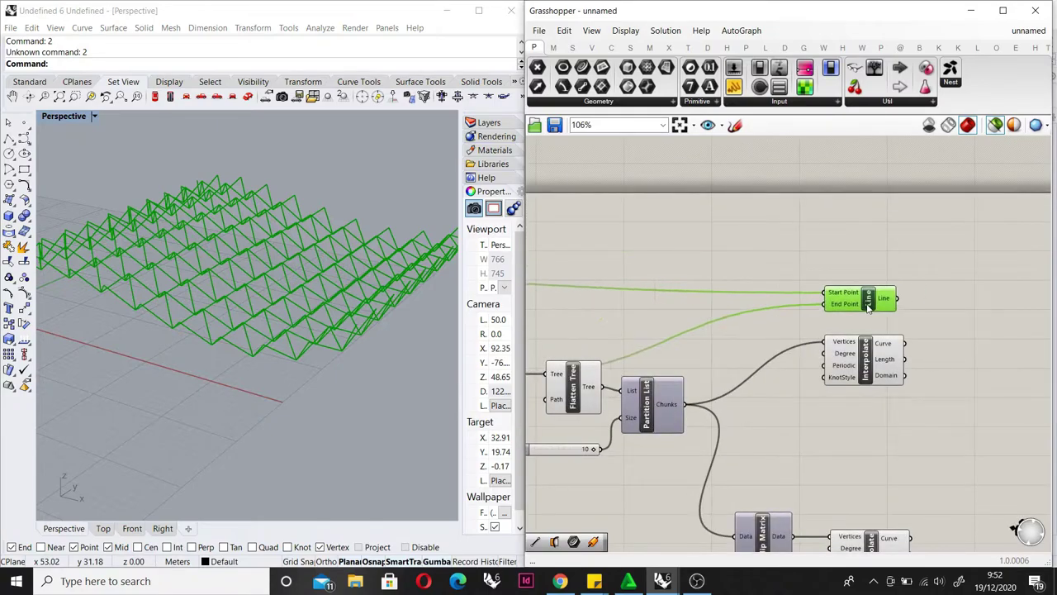
# - Add a Curve parameter, wire Deconstruct Brep's Edges output into it, and place it above the Line component
pyautogui.scroll(-3, 867, 306)
pyautogui.scroll(4, 743, 314)
pyautogui.doubleClick(703, 261)
pyautogui.write('curve')
pyautogui.press('Return')
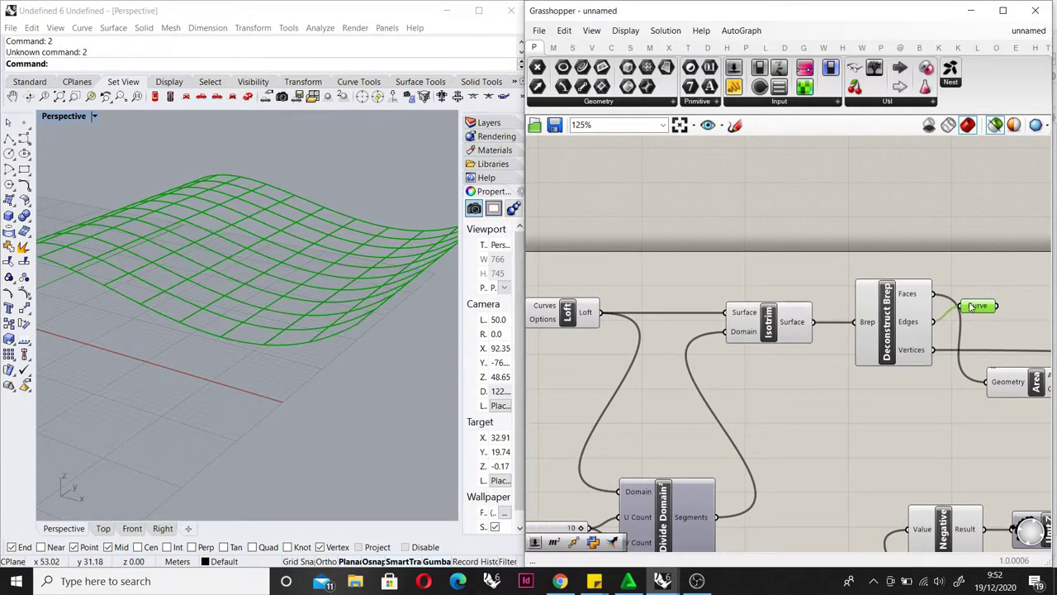
pyautogui.scroll(-4, 972, 307)
pyautogui.moveTo(972, 306); pyautogui.dragTo(569, 292, button='right')
pyautogui.scroll(5, 780, 298)
# - Add a Merge component and wire the Curve parameter and the Line output into its first two inputs
pyautogui.doubleClick(950, 326)
pyautogui.write('merge')
pyautogui.press('Return')
pyautogui.scroll(2, 700, 256)
pyautogui.click(715, 268)
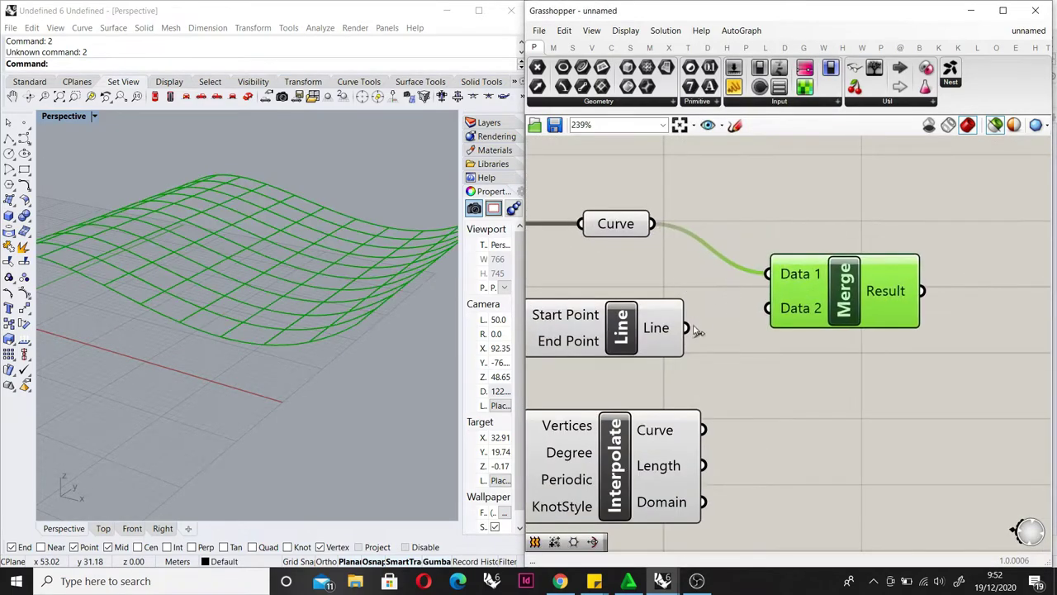
pyautogui.moveTo(687, 328); pyautogui.dragTo(687, 285)
pyautogui.scroll(-2, 687, 285)
# - Wire the Curve outputs of both Interpolate components into Merge's D3 and D4 inputs
pyautogui.scroll(2, 632, 346)
pyautogui.moveTo(709, 244); pyautogui.dragTo(723, 209)
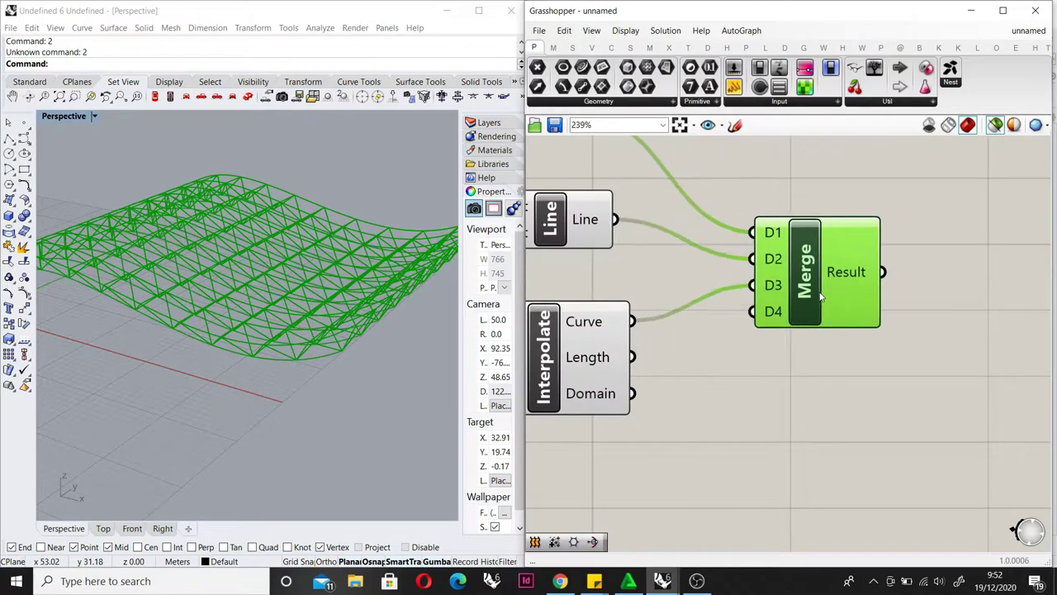
pyautogui.scroll(-3, 719, 248)
pyautogui.scroll(3, 684, 420)
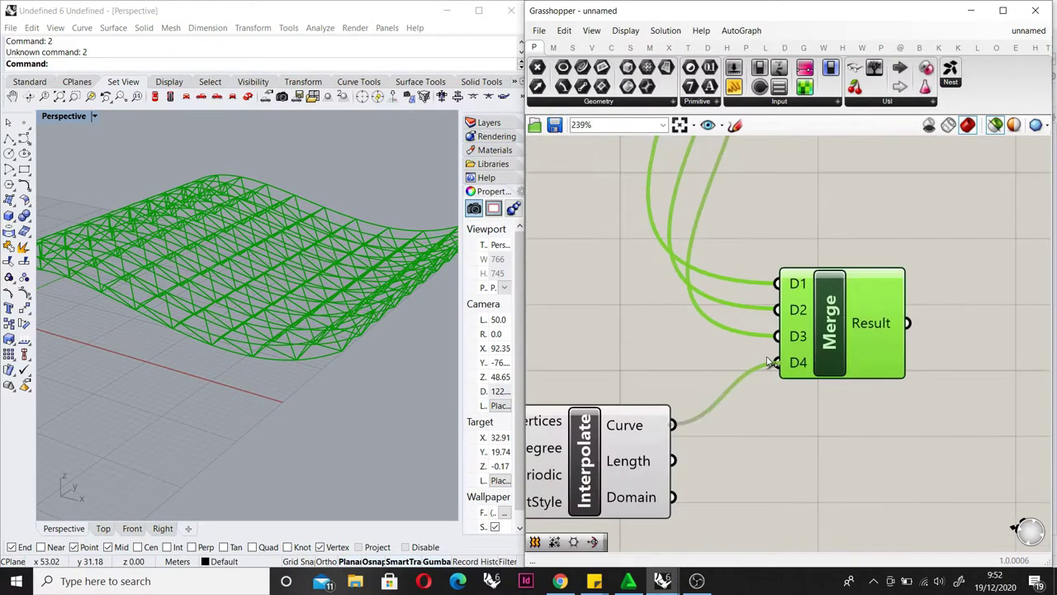
pyautogui.moveTo(767, 362); pyautogui.dragTo(778, 362)
pyautogui.scroll(-3, 317, 295)
pyautogui.moveTo(317, 295); pyautogui.dragTo(283, 310, button='right')
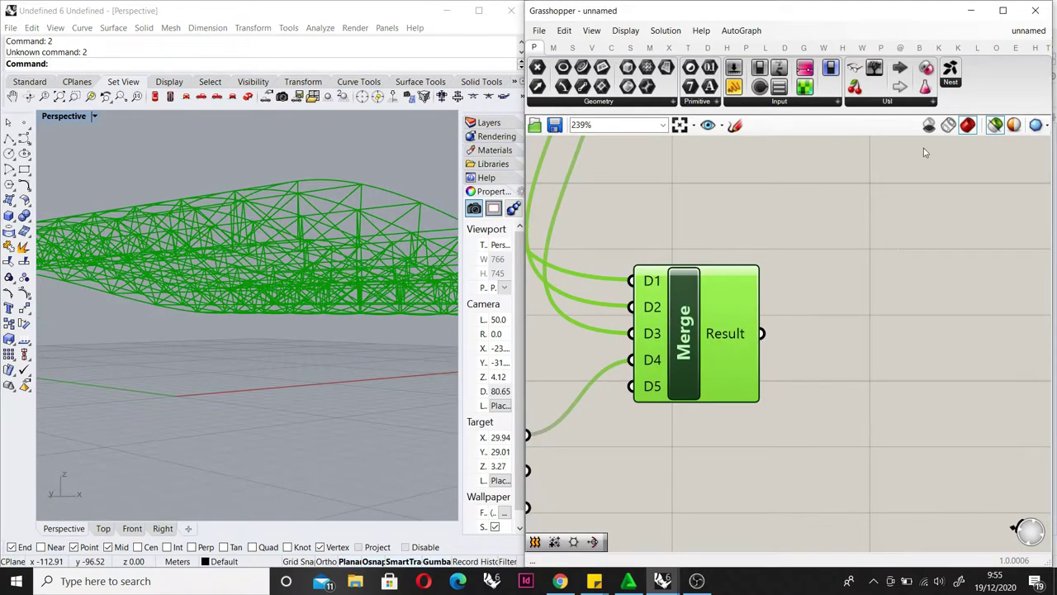
# - Add a Pipe component and wire Merge's Result output into its Curve input
pyautogui.doubleClick(760, 338)
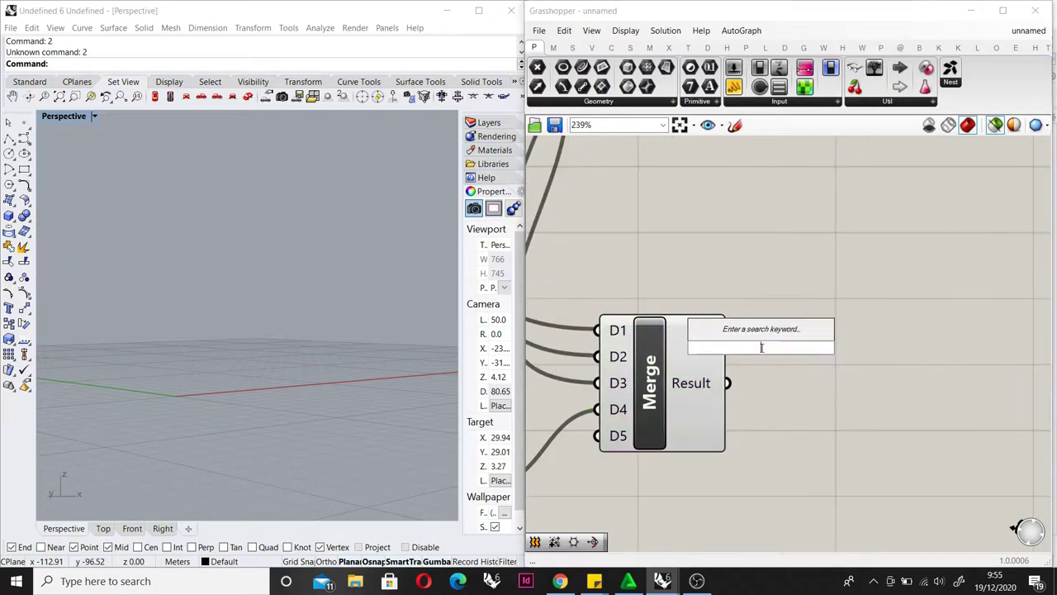
pyautogui.write('pi')
pyautogui.press('Return')
pyautogui.scroll(5, 854, 280)
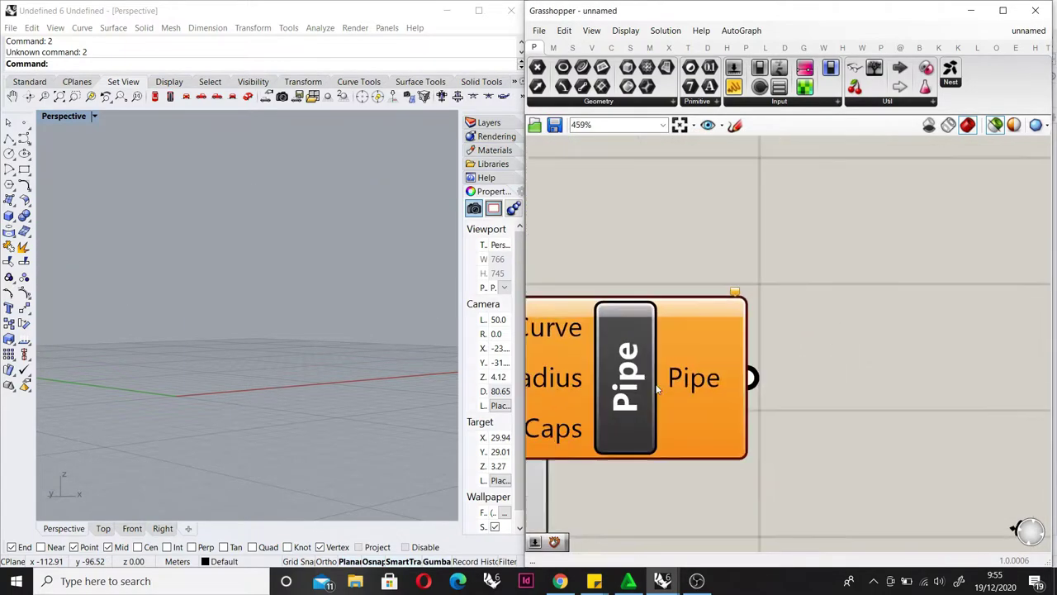
pyautogui.scroll(-6, 908, 380)
pyautogui.scroll(5, 913, 421)
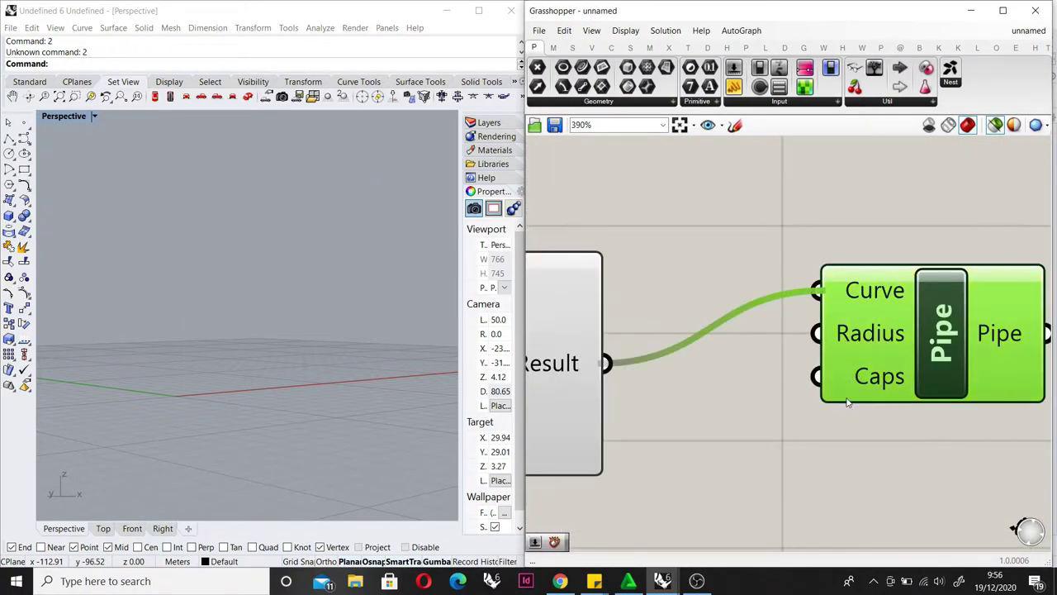
# - Create a number slider set to 1 and wire it into Pipe's Radius input
pyautogui.moveTo(844, 401); pyautogui.dragTo(794, 479)
pyautogui.scroll(-3, 794, 480)
pyautogui.scroll(3, 749, 413)
pyautogui.doubleClick(748, 408)
pyautogui.write('1')
pyautogui.press('Return')
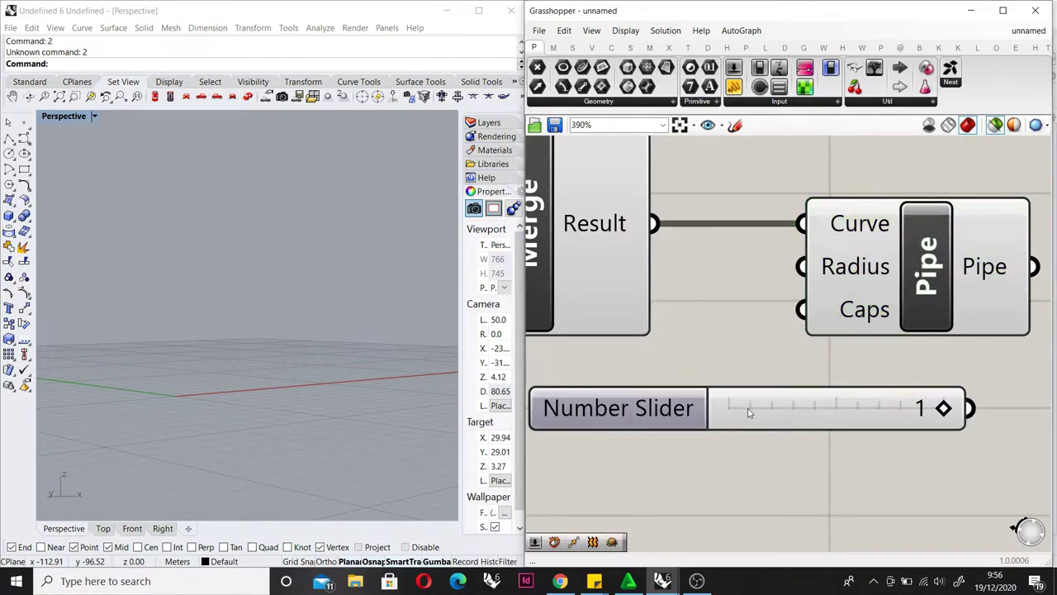
pyautogui.scroll(-5, 828, 350)
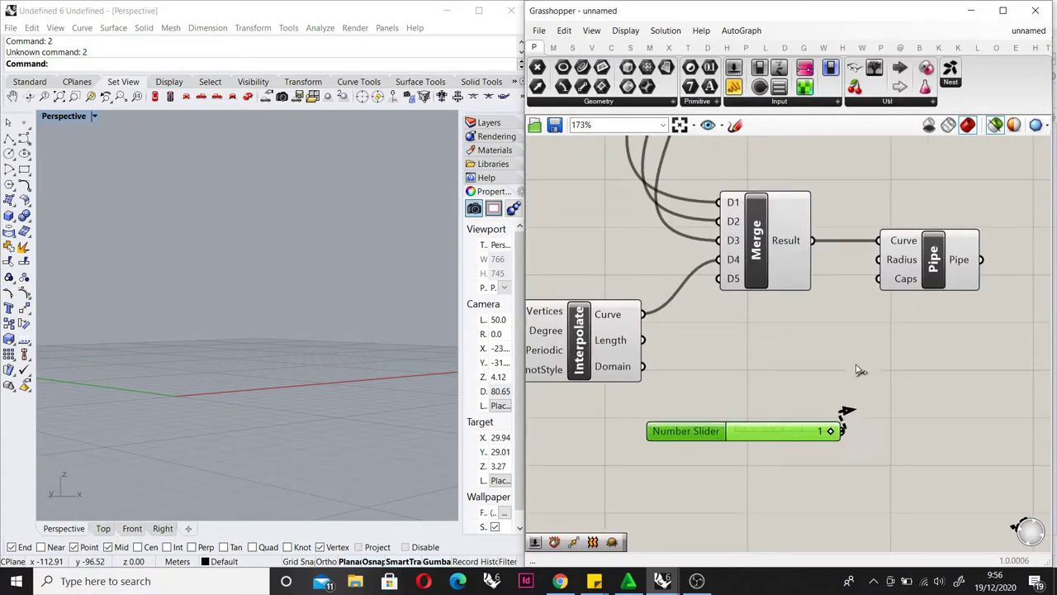
pyautogui.moveTo(936, 251); pyautogui.dragTo(956, 215, button='right')
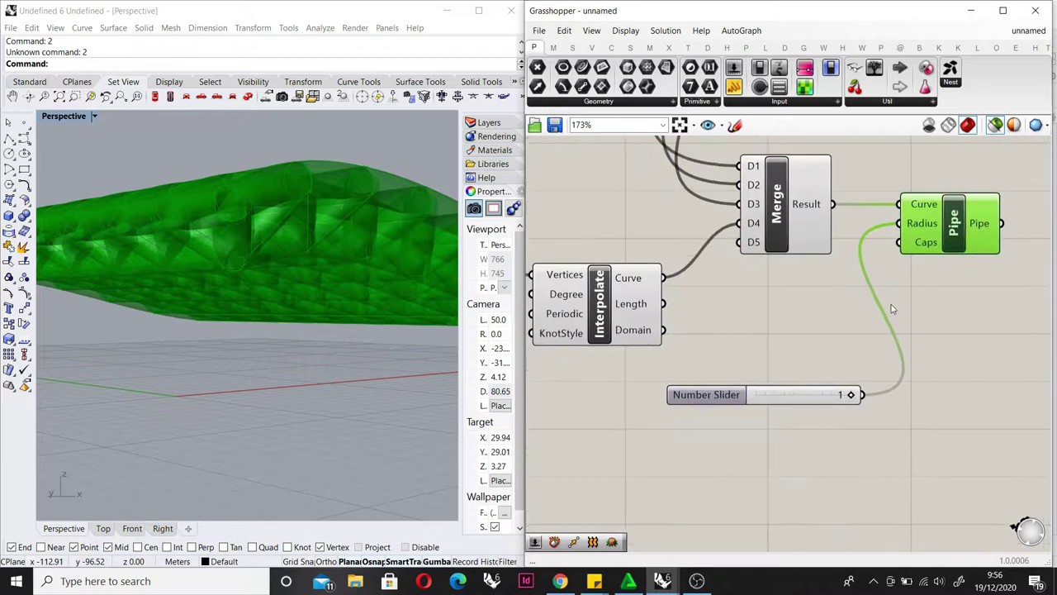
# - Create a number slider set to 0.1, wire it into Pipe's Radius input instead, and delete the slider set to 1
pyautogui.doubleClick(792, 443)
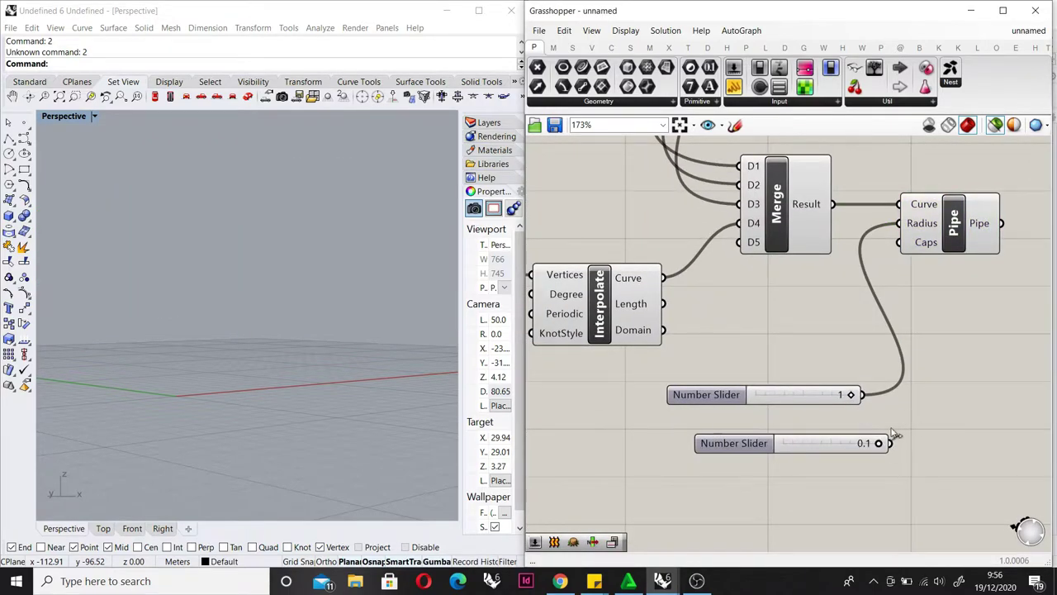
pyautogui.click(716, 395)
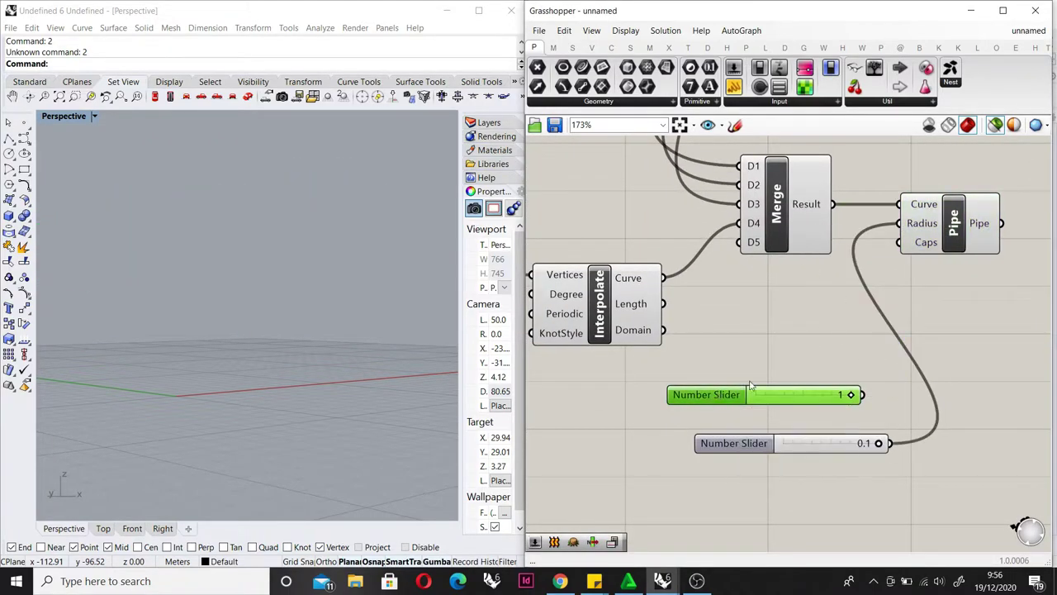
pyautogui.press('Delete')
pyautogui.moveTo(343, 281); pyautogui.dragTo(281, 273, button='right')
pyautogui.scroll(-3, 822, 250)
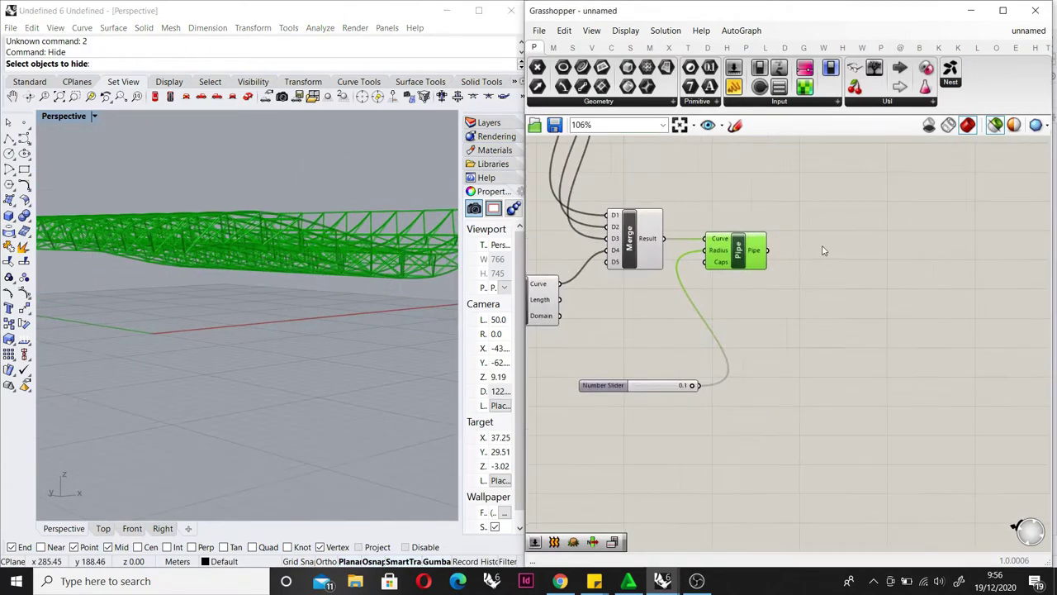
# - Add a Move component, wire Pipe's output into its Geometry input, and align it beside Pipe
pyautogui.doubleClick(822, 250)
pyautogui.write('move')
pyautogui.press('Return')
pyautogui.scroll(4, 774, 248)
pyautogui.moveTo(758, 250); pyautogui.dragTo(784, 230)
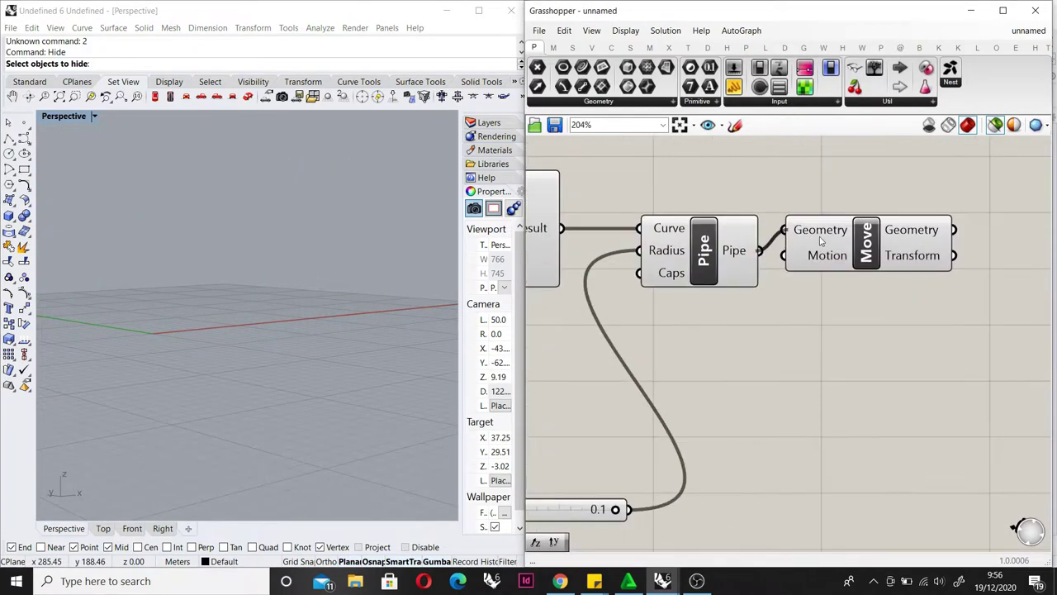
pyautogui.moveTo(838, 263); pyautogui.dragTo(870, 283)
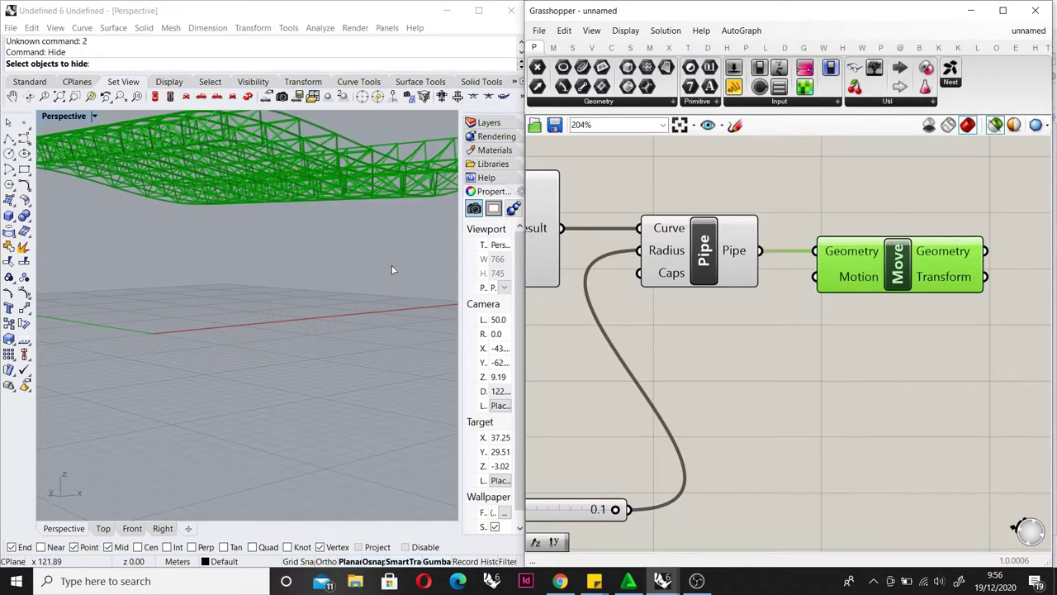
# - Try to bake the Move component's geometry while Rhino's Hide command is still active
pyautogui.scroll(-3, 368, 260)
pyautogui.scroll(5, 278, 214)
pyautogui.moveTo(278, 214); pyautogui.dragTo(213, 212, button='right')
pyautogui.scroll(-5, 213, 211)
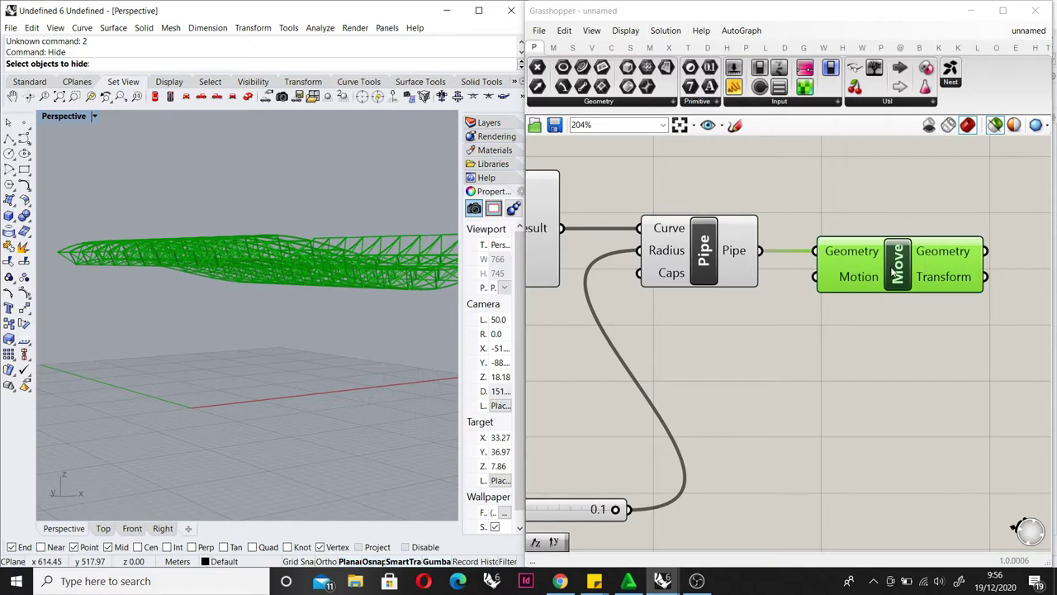
pyautogui.rightClick(894, 273)
pyautogui.click(904, 321)
pyautogui.click(603, 358)
pyautogui.click(682, 322)
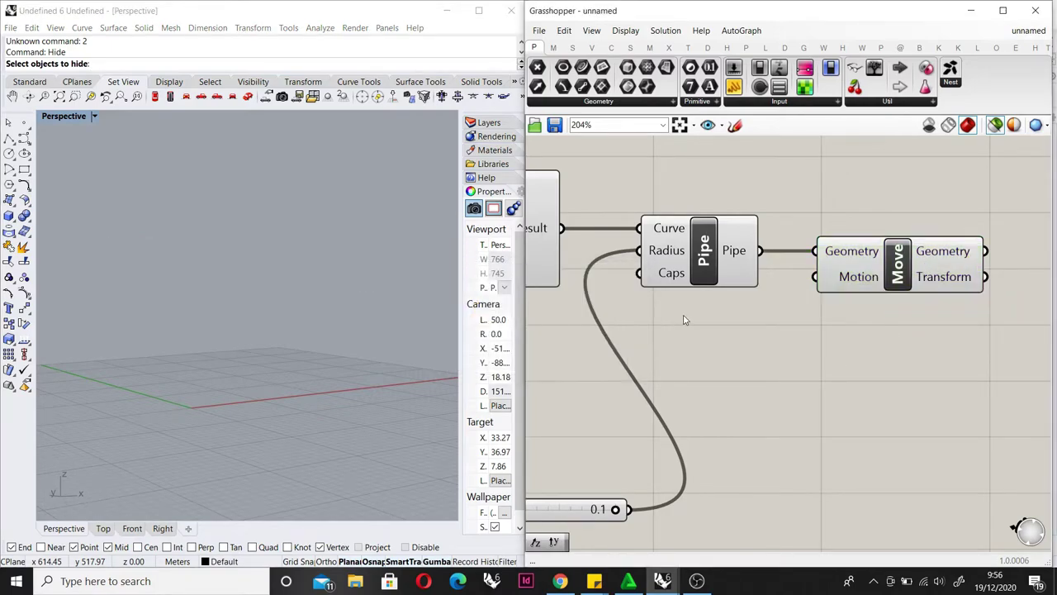
# - Bake the Move component's piped geometry into the Rhino model with no Rhino command running
pyautogui.click(897, 250)
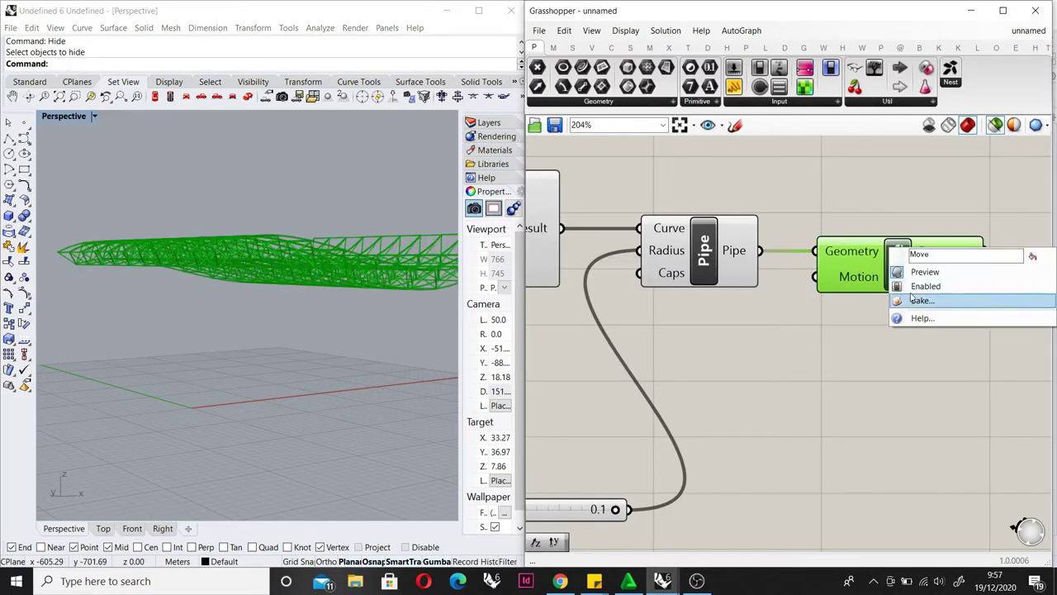
pyautogui.click(925, 426)
pyautogui.moveTo(239, 297); pyautogui.dragTo(301, 284, button='right')
# - Switch the Perspective viewport to a white display mode with soft shadows
pyautogui.click(93, 116)
pyautogui.click(67, 175)
pyautogui.moveTo(246, 309); pyautogui.dragTo(210, 312, button='right')
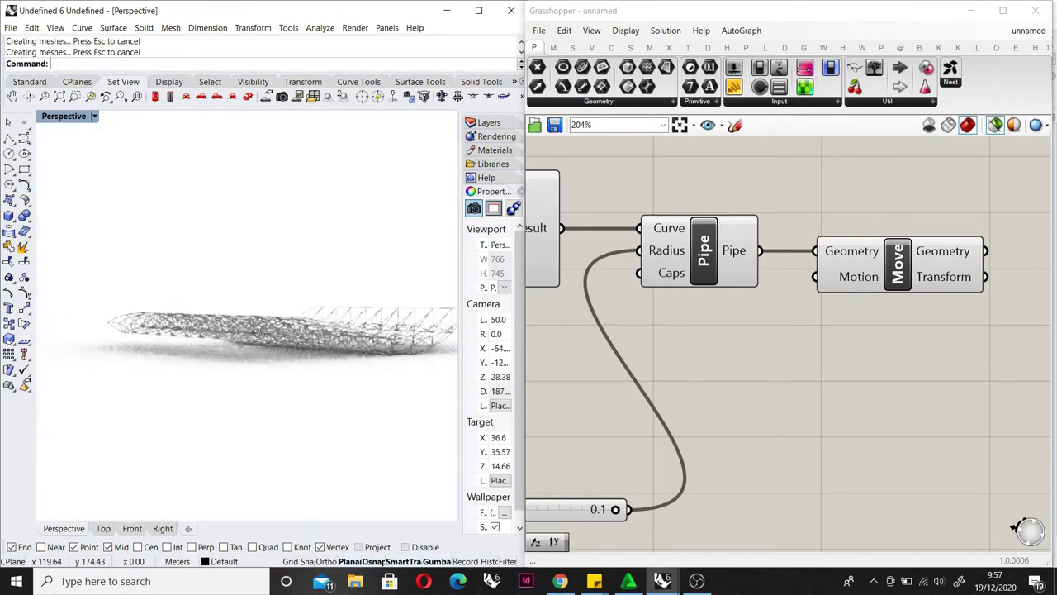
# - Examine the baked pipe truss up close and from several angles in the maximized Perspective viewport
pyautogui.scroll(5, 261, 330)
pyautogui.scroll(-3, 252, 322)
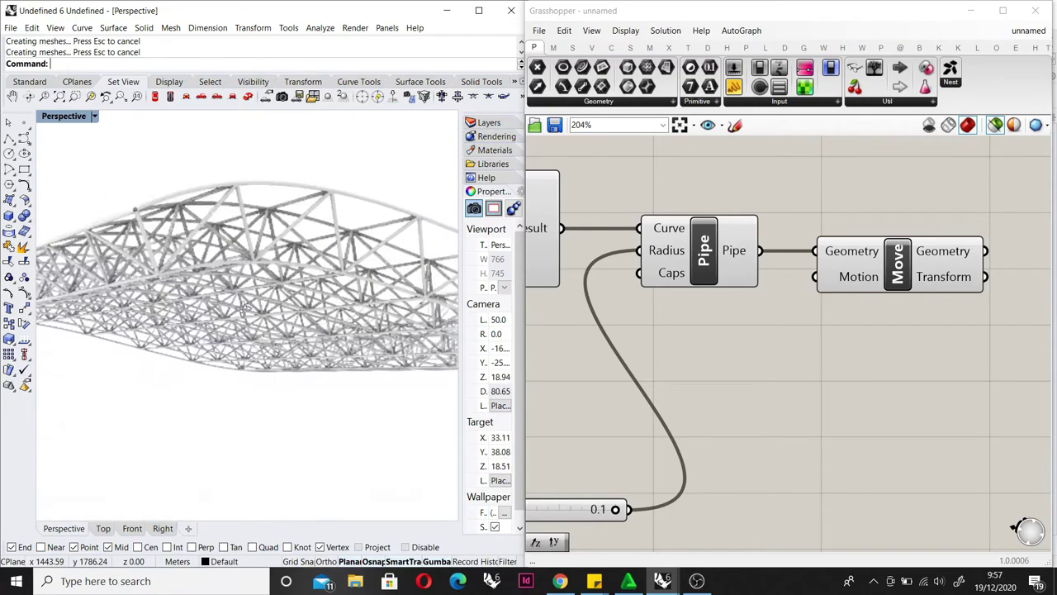
pyautogui.moveTo(247, 315); pyautogui.dragTo(248, 257, button='right')
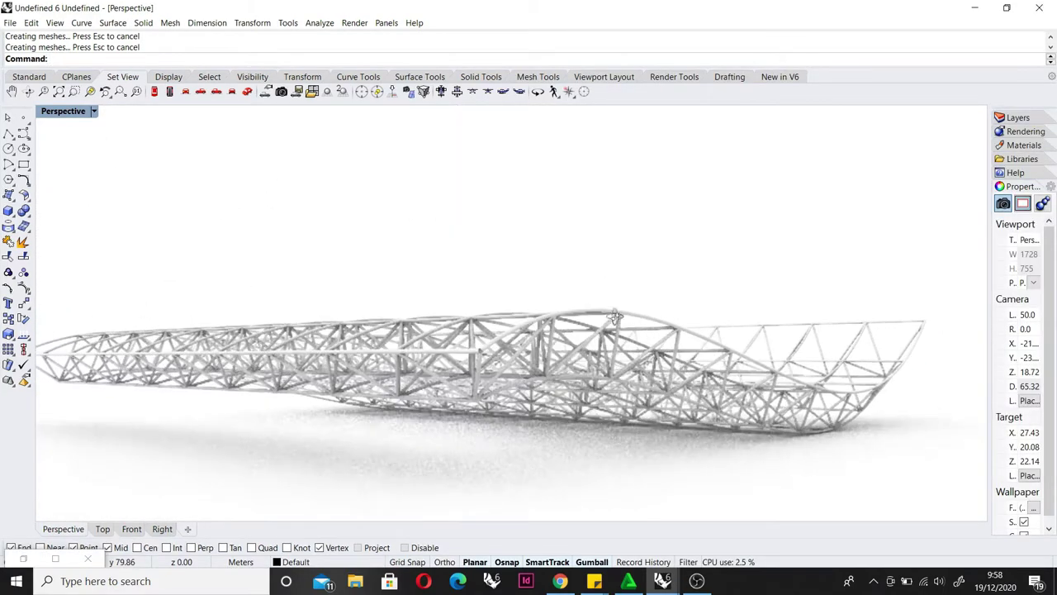
pyautogui.moveTo(512, 330); pyautogui.dragTo(630, 339, button='right')
pyautogui.moveTo(618, 355); pyautogui.dragTo(451, 256, button='right')
pyautogui.scroll(-3, 595, 405)
pyautogui.scroll(3, 608, 292)
pyautogui.moveTo(608, 292); pyautogui.dragTo(468, 355, button='right')
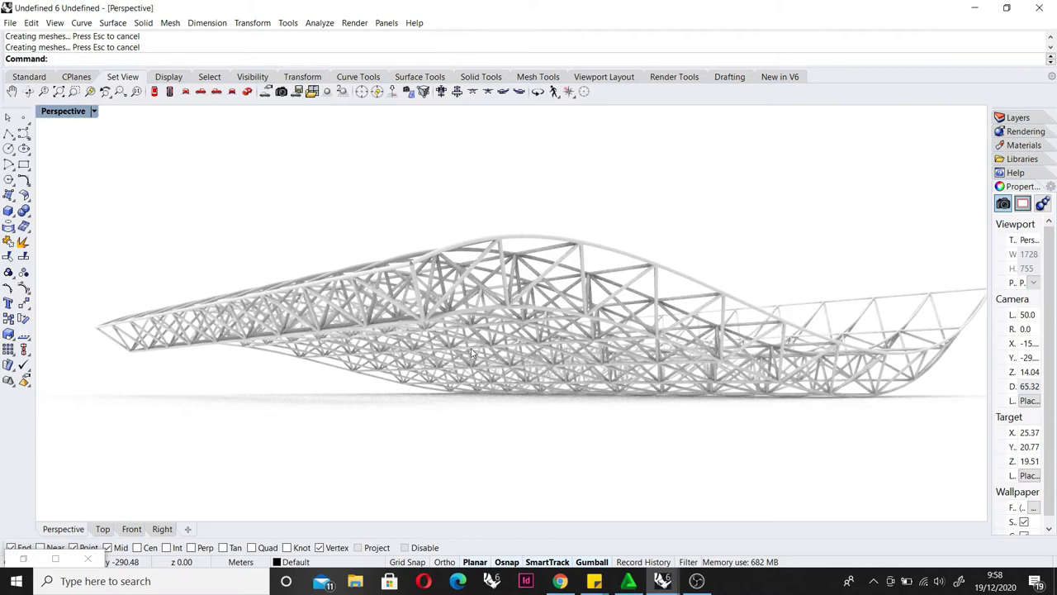